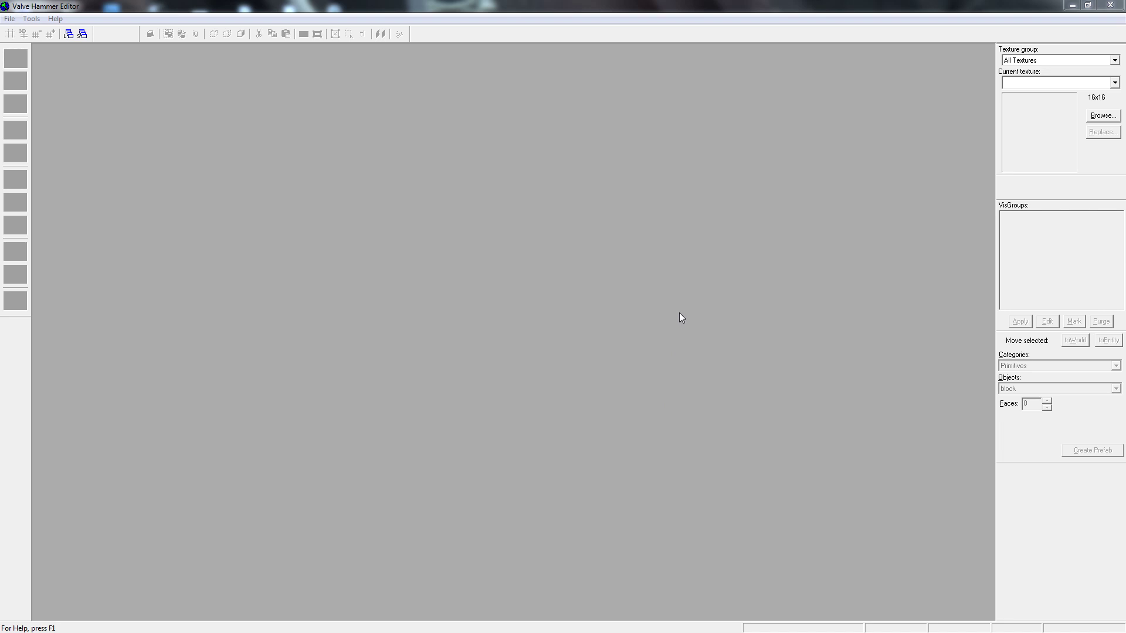
Switch to GoldWave and record a voice clip about 8.5 seconds long in the empty sound.
left_click(1070, 5)
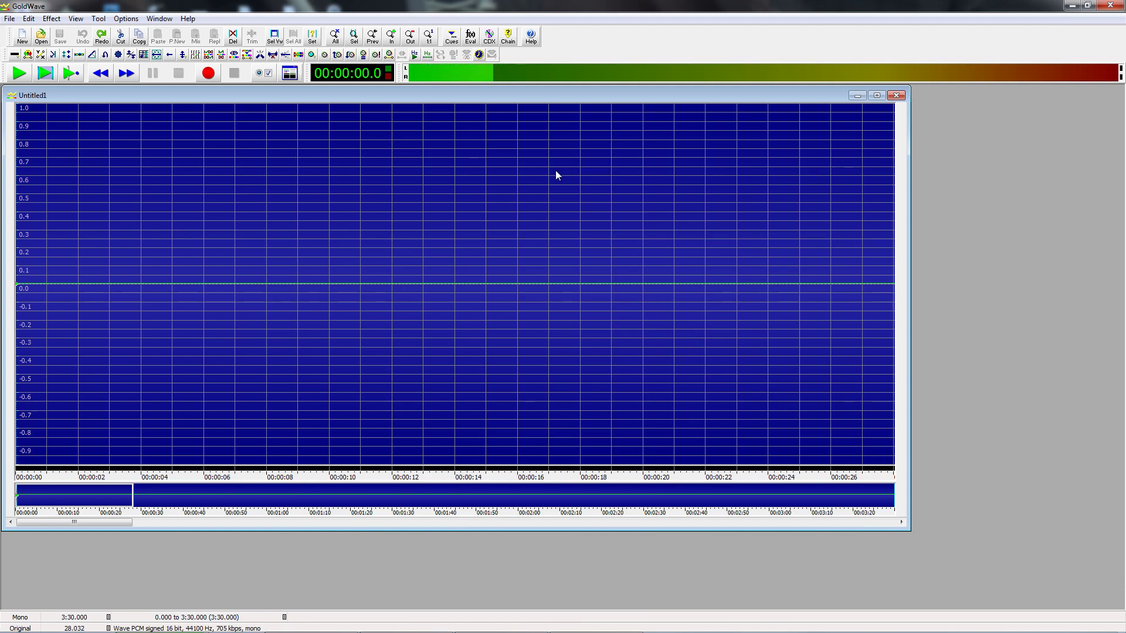
left_click(209, 76)
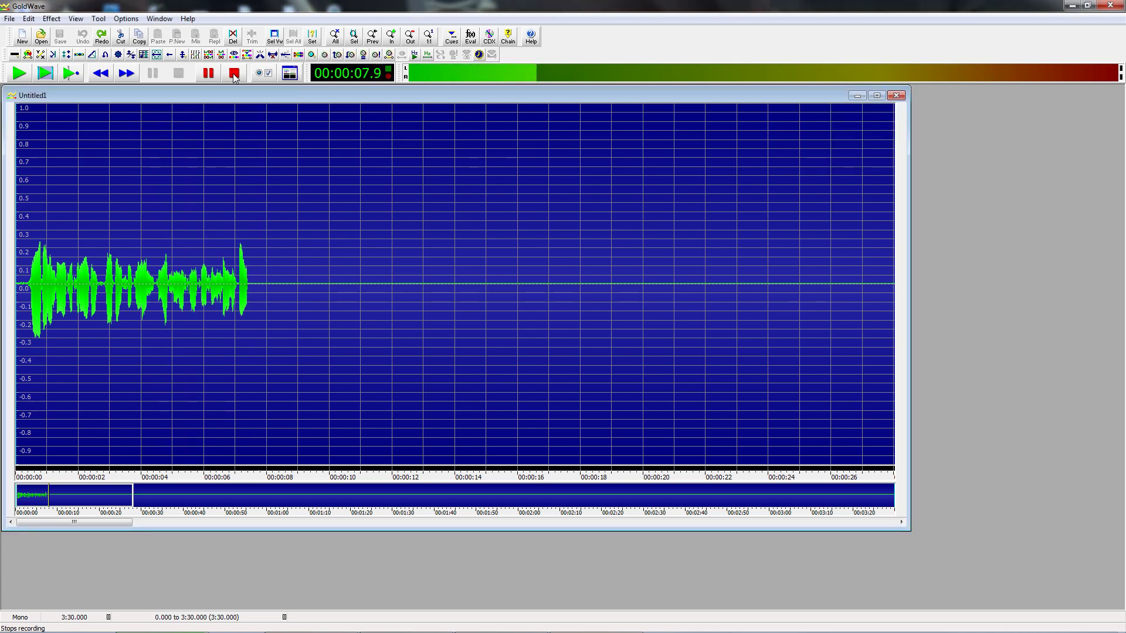
left_click(234, 74)
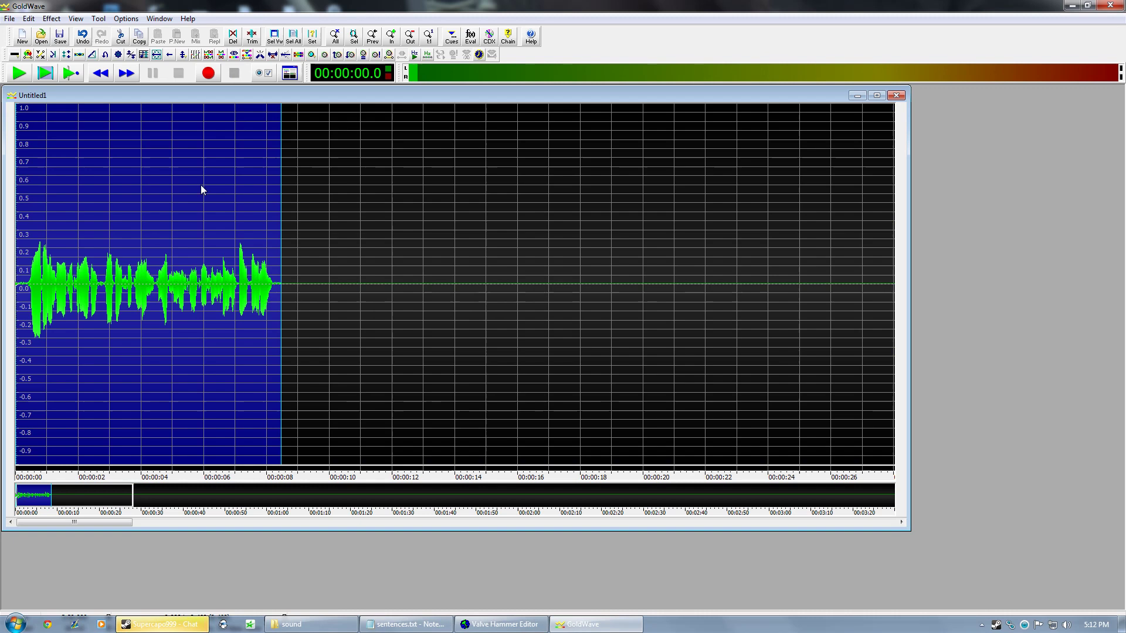
left_click(163, 625)
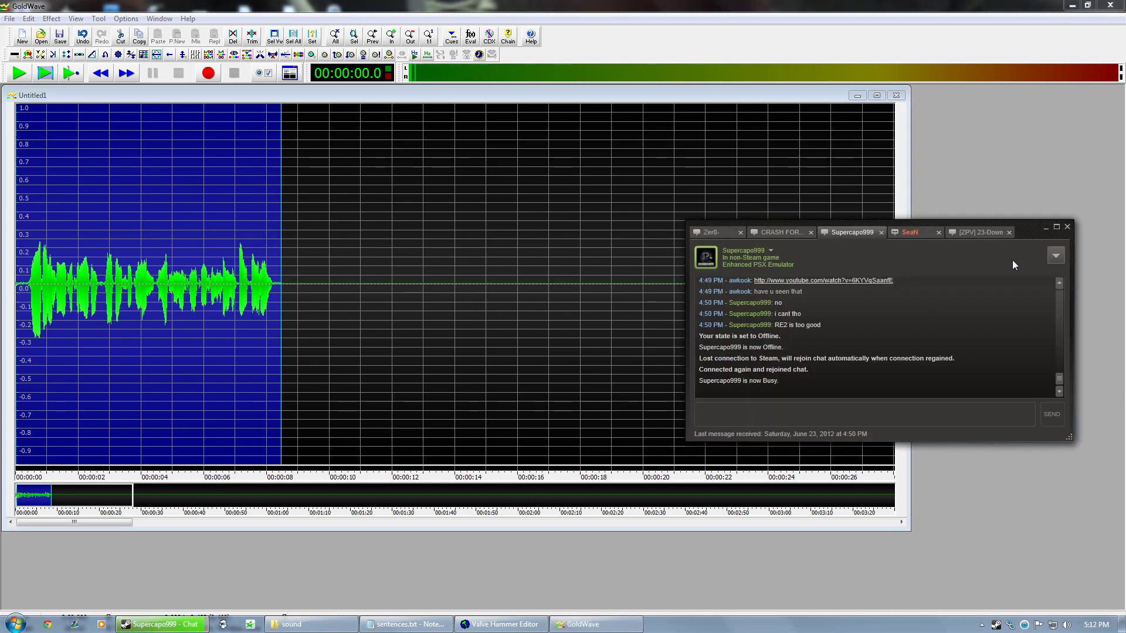
left_click(1041, 229)
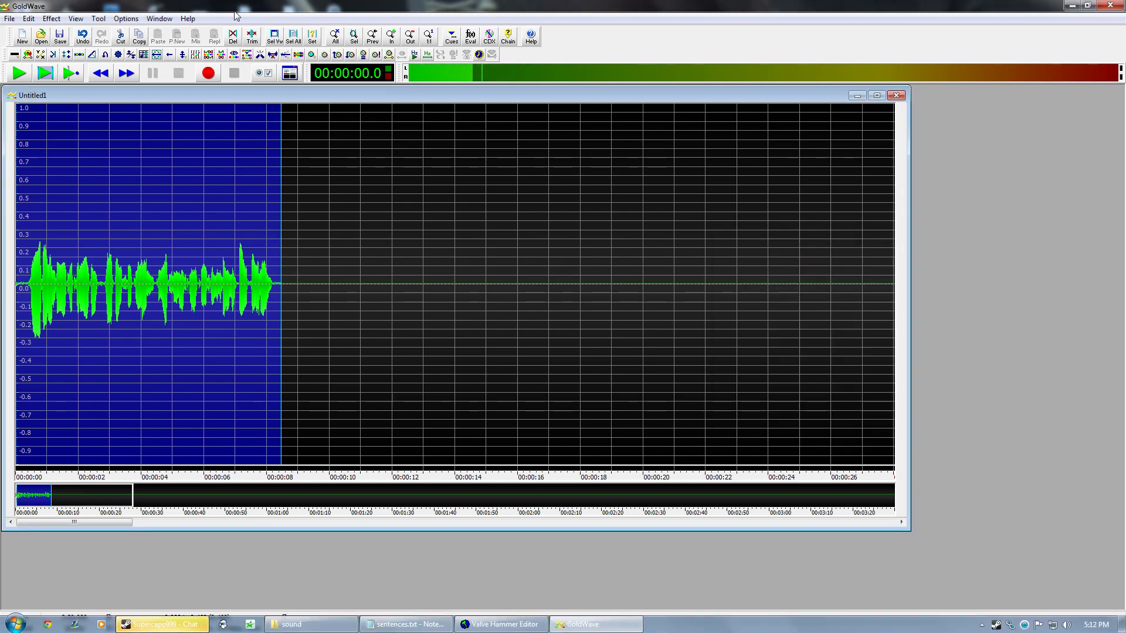
Start saving the recorded selection as a Wave file with the attributes PCM unsigned 8 bit, mono.
left_click(9, 18)
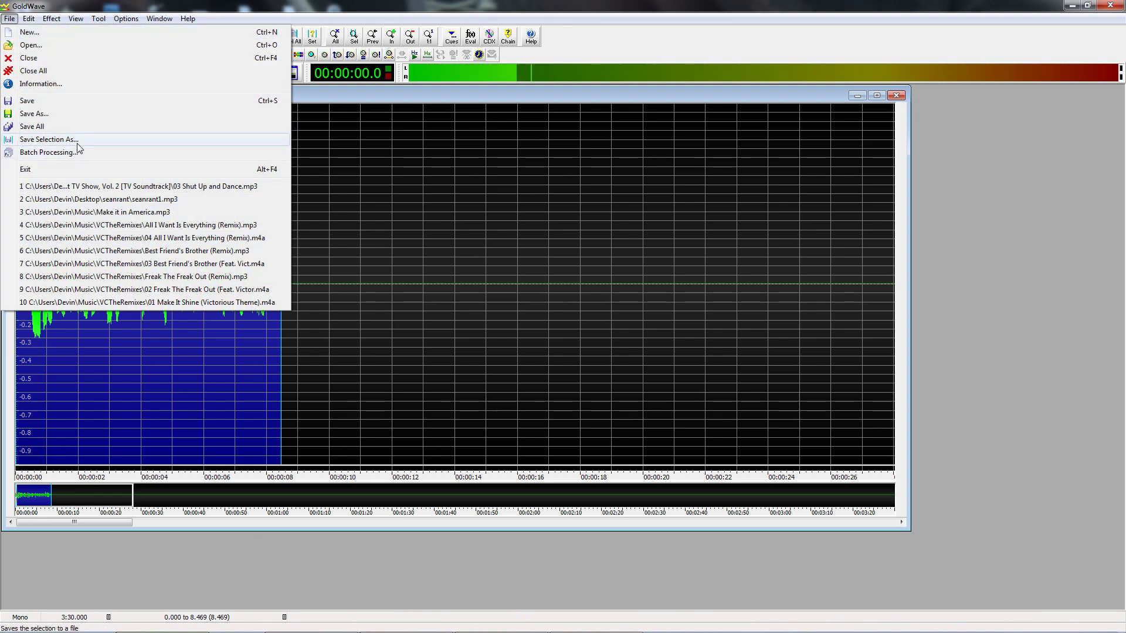
left_click(76, 143)
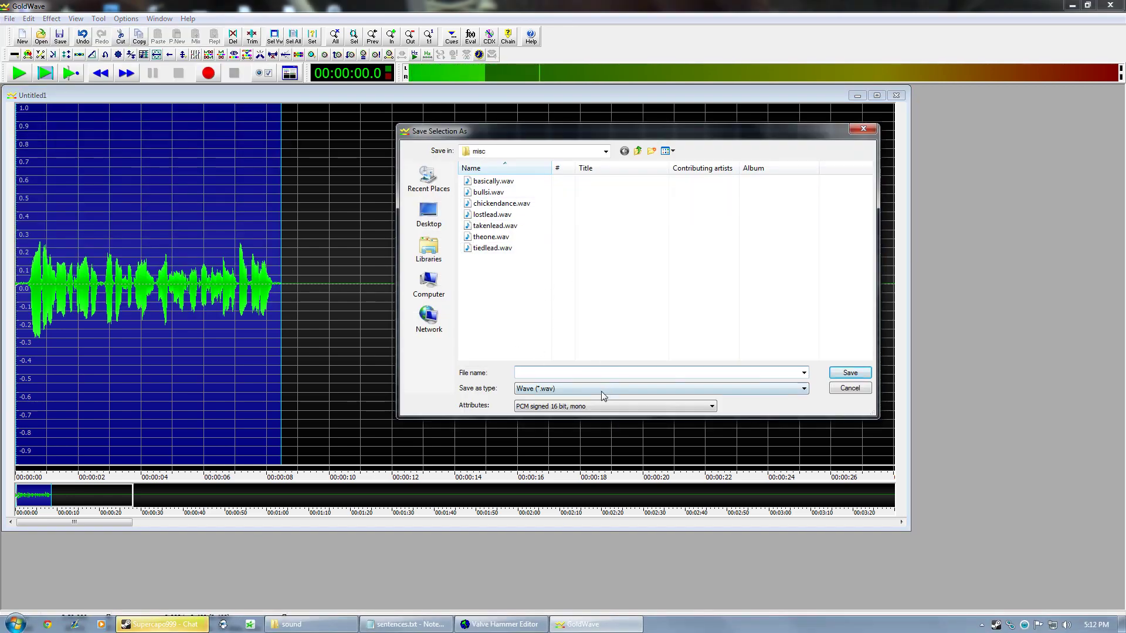
left_click(589, 406)
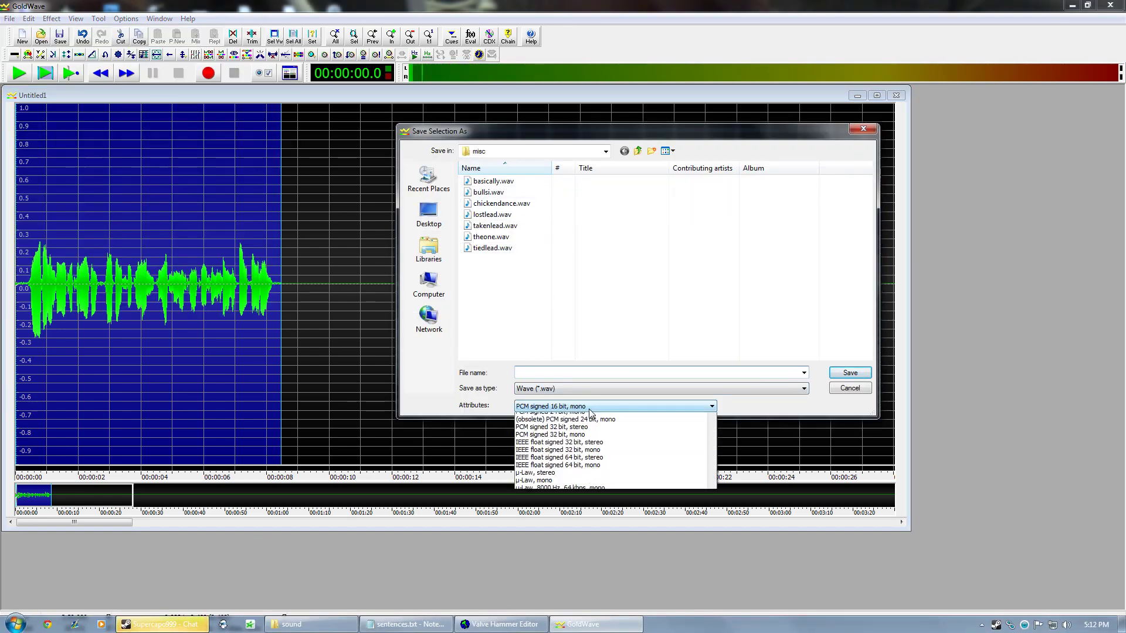
scroll(590, 428, "up", 2)
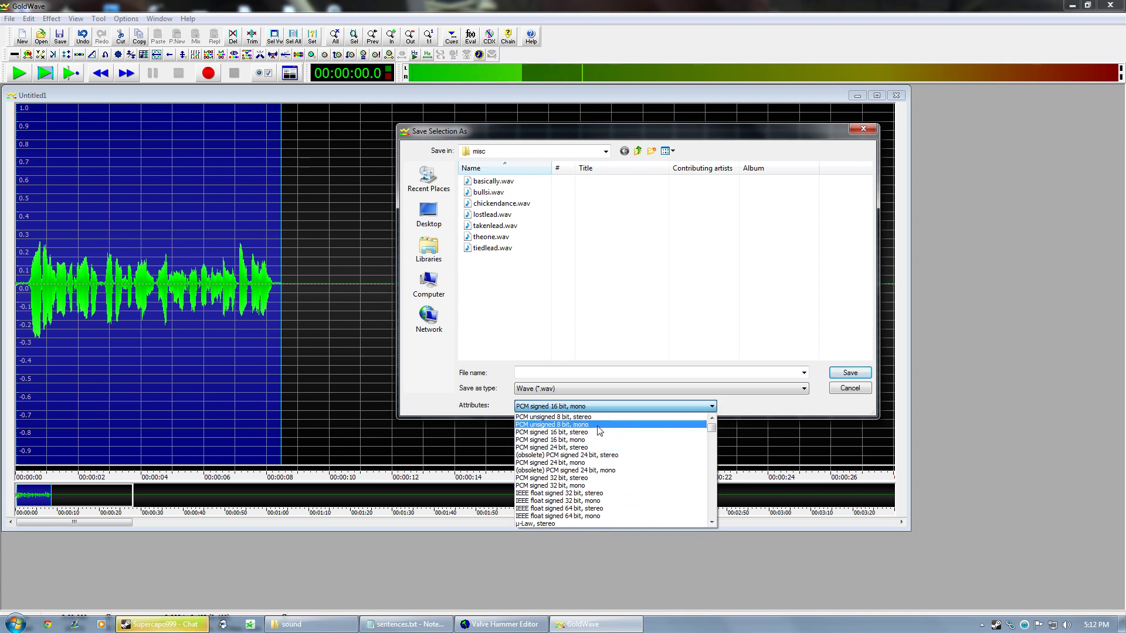
left_click(595, 425)
Set the save location to the sound folder inside half-life's valve folder.
left_click(637, 153)
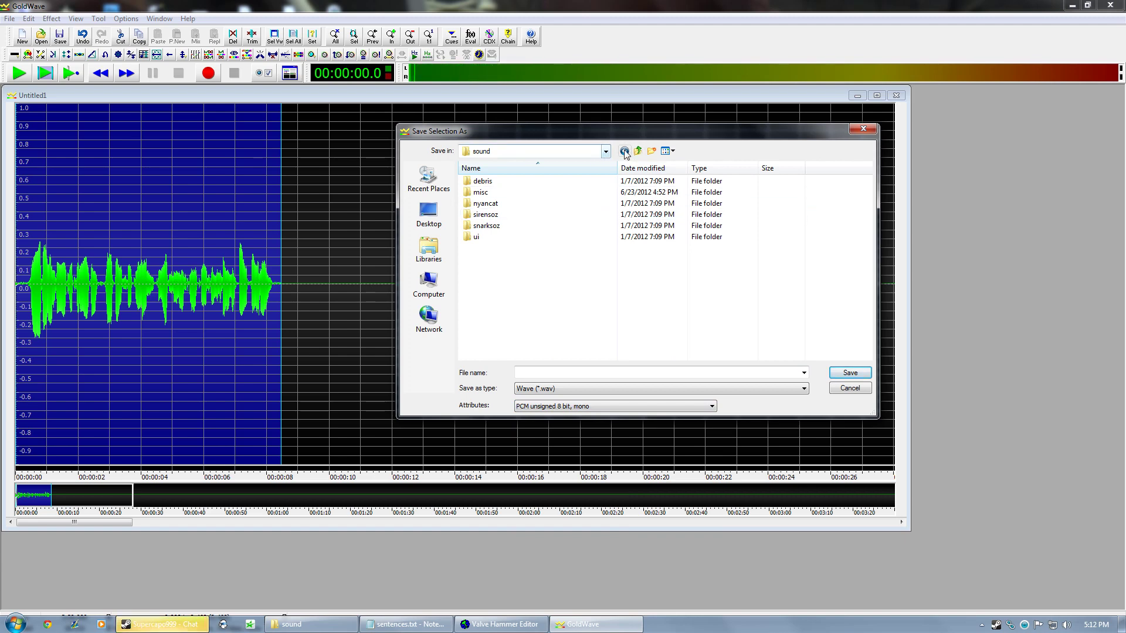
left_click(637, 151)
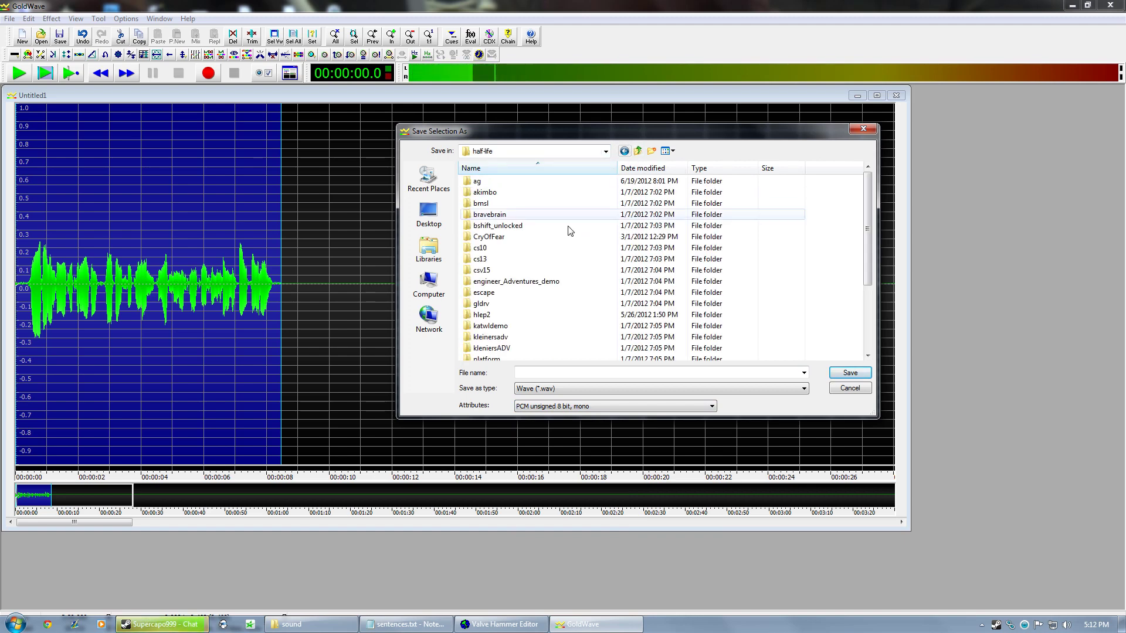
left_click(528, 326)
scroll(528, 326, "down", 3)
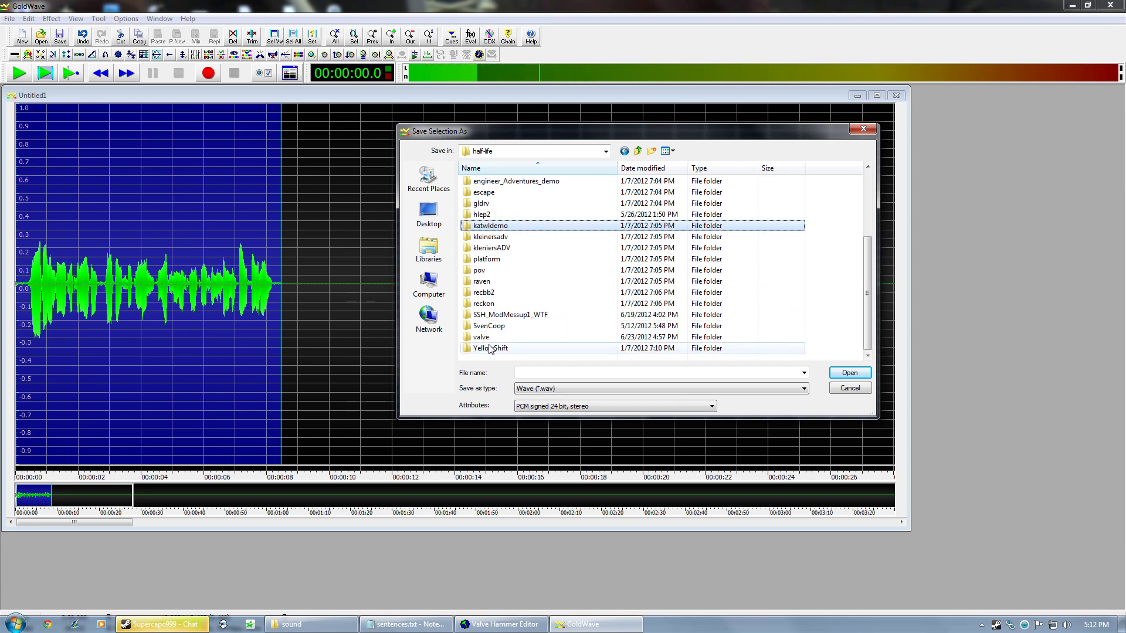
left_click(605, 152)
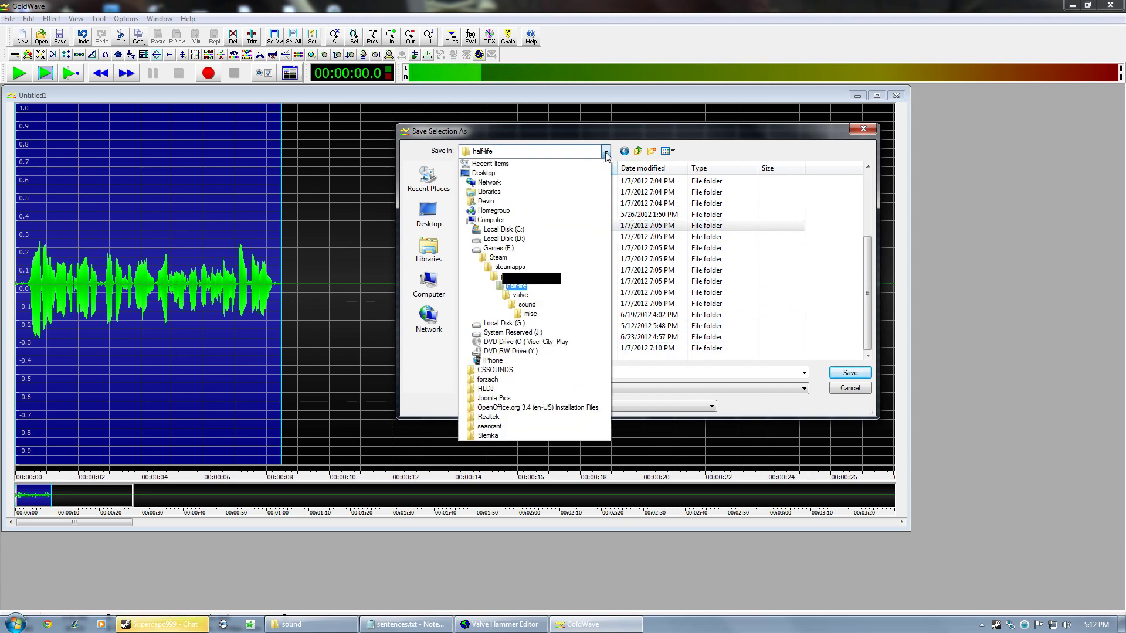
left_click(520, 295)
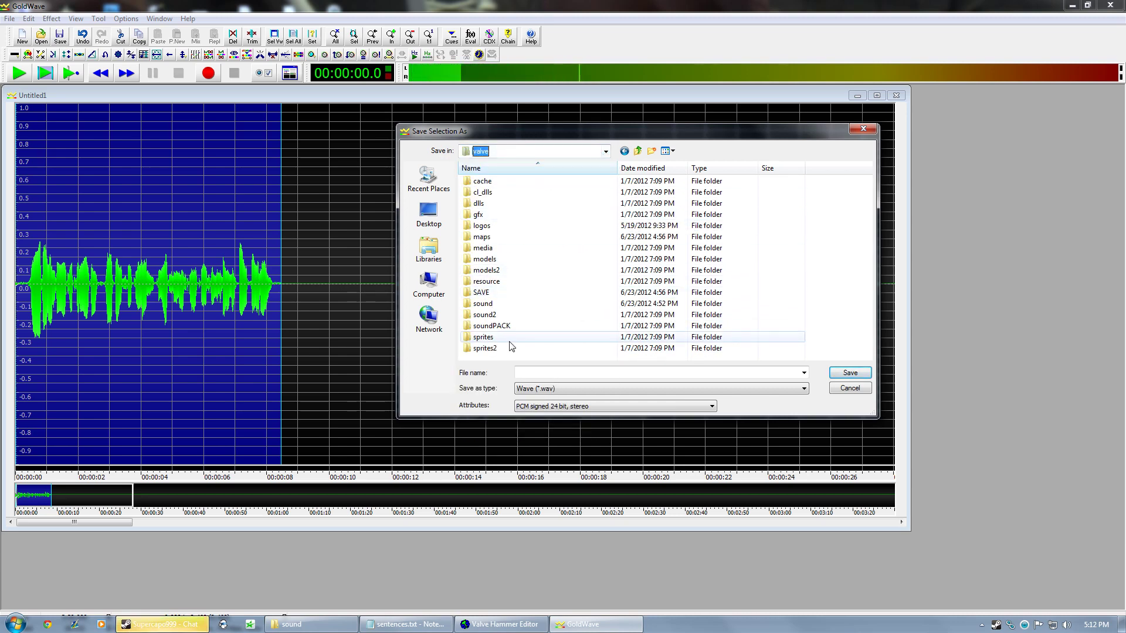
double_click(489, 305)
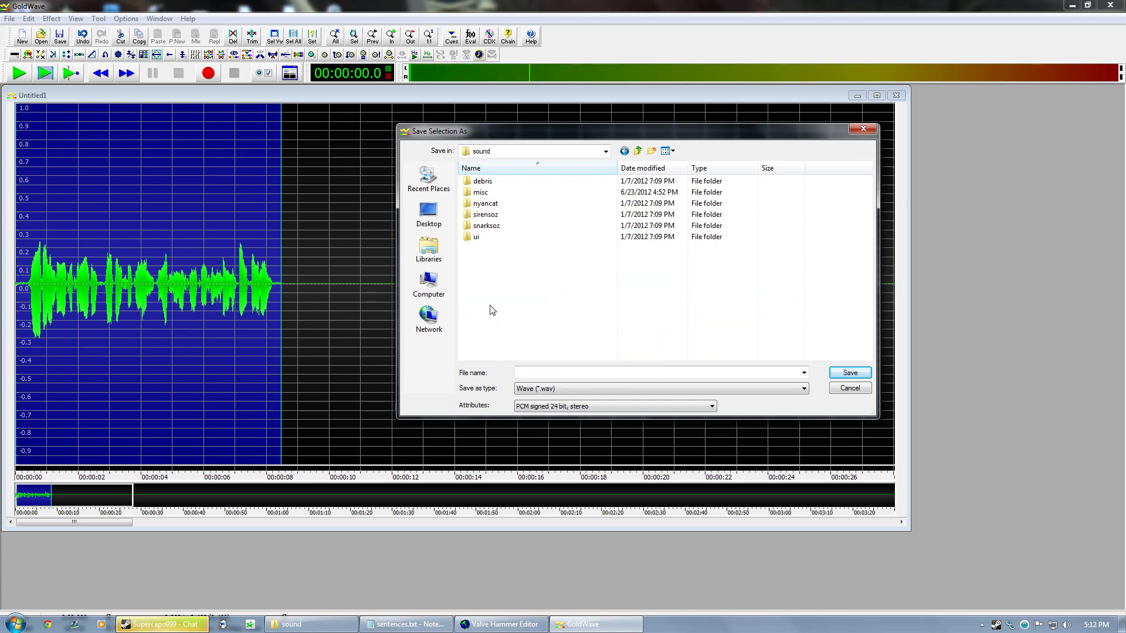
Create a folder named voice inside the sound folder and open it as the save location.
right_click(521, 288)
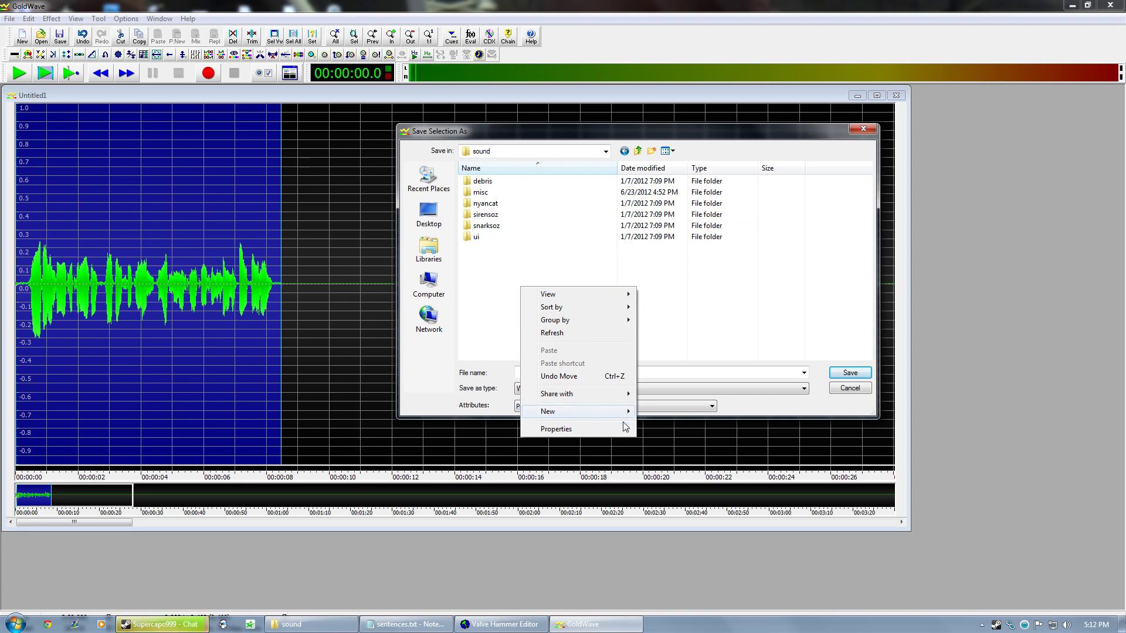
mouse_move(620, 417)
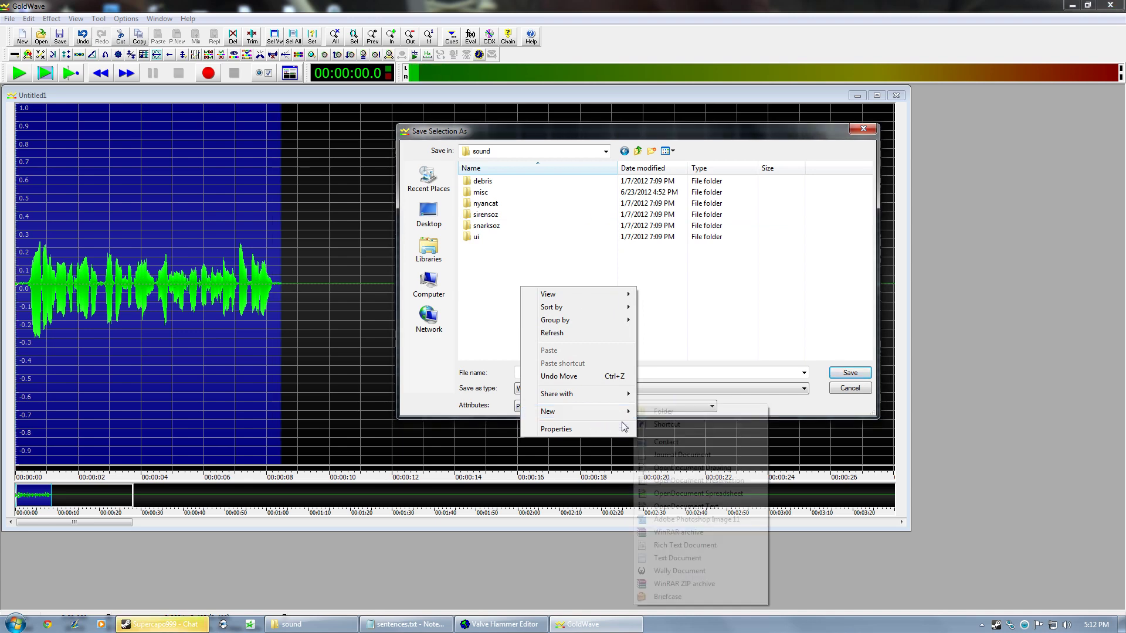
left_click(677, 415)
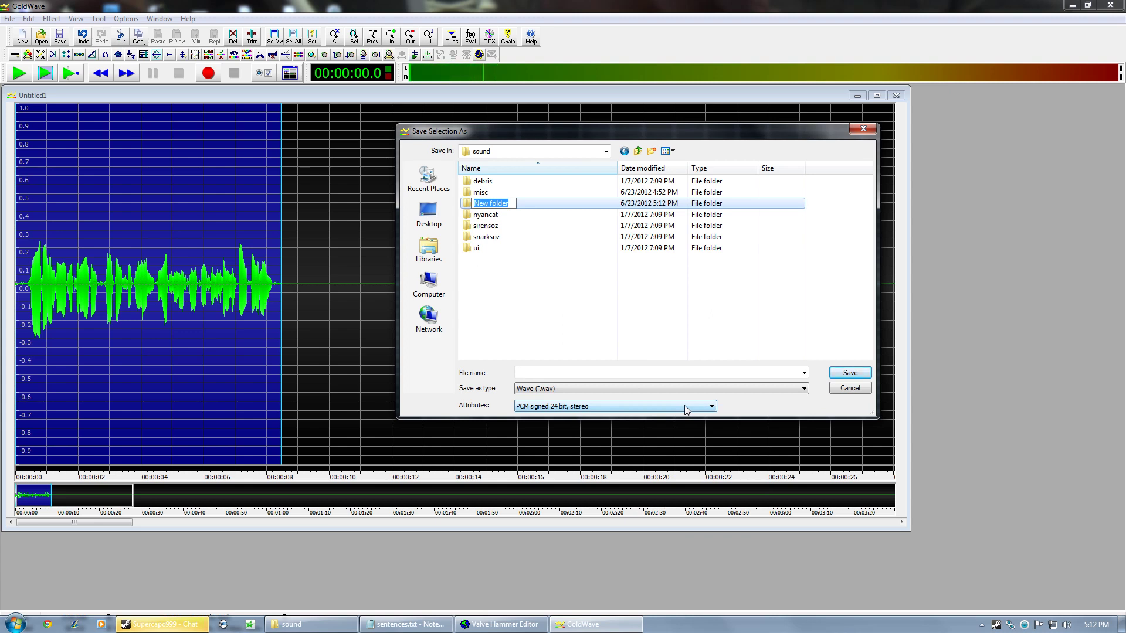
type("voice")
key("Return")
key("Return")
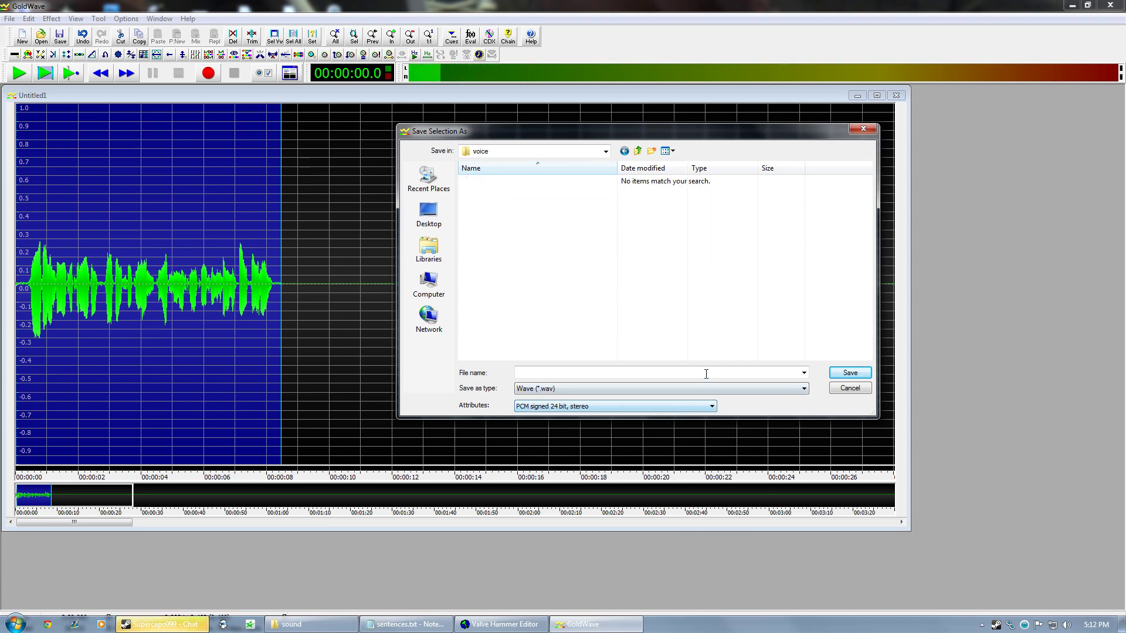
Set the attributes to PCM unsigned 8 bit, mono and save the selection as voice.wav.
left_click(672, 406)
left_click(640, 431)
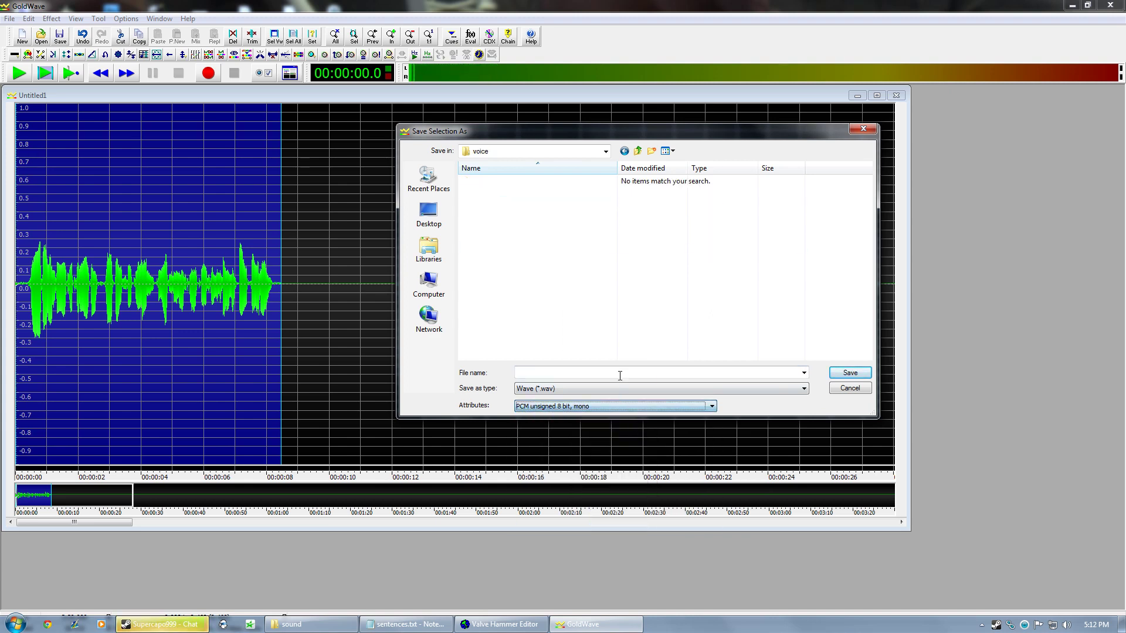
type("test")
key("Return")
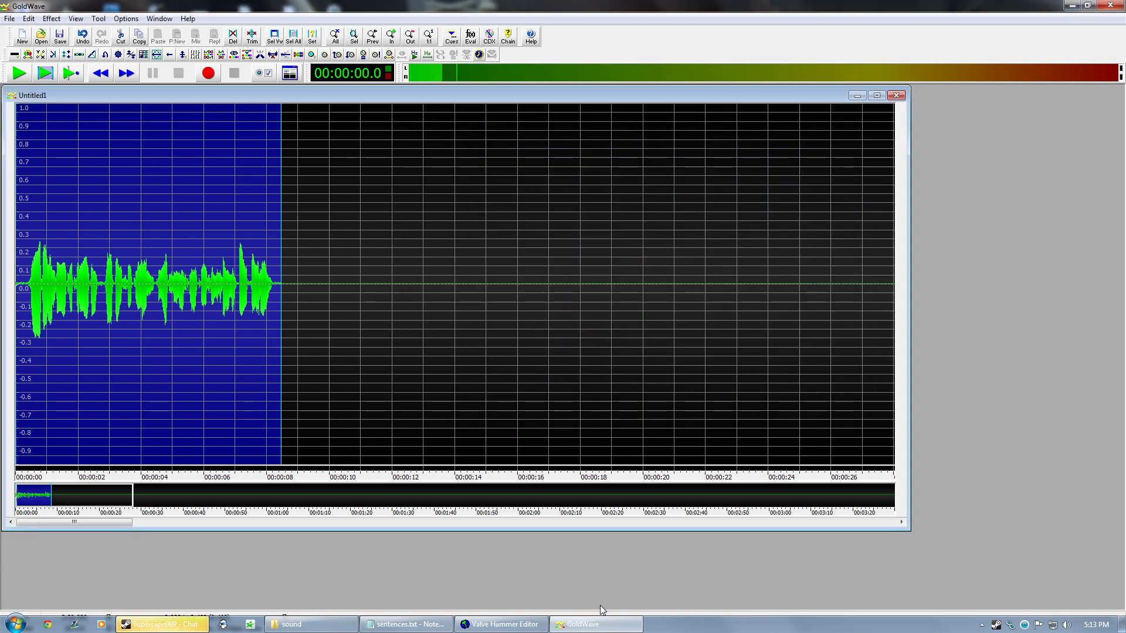
Bring up the sound folder in Explorer, close the open sentences.txt document, and select that file in the folder.
left_click(302, 624)
left_click(406, 624)
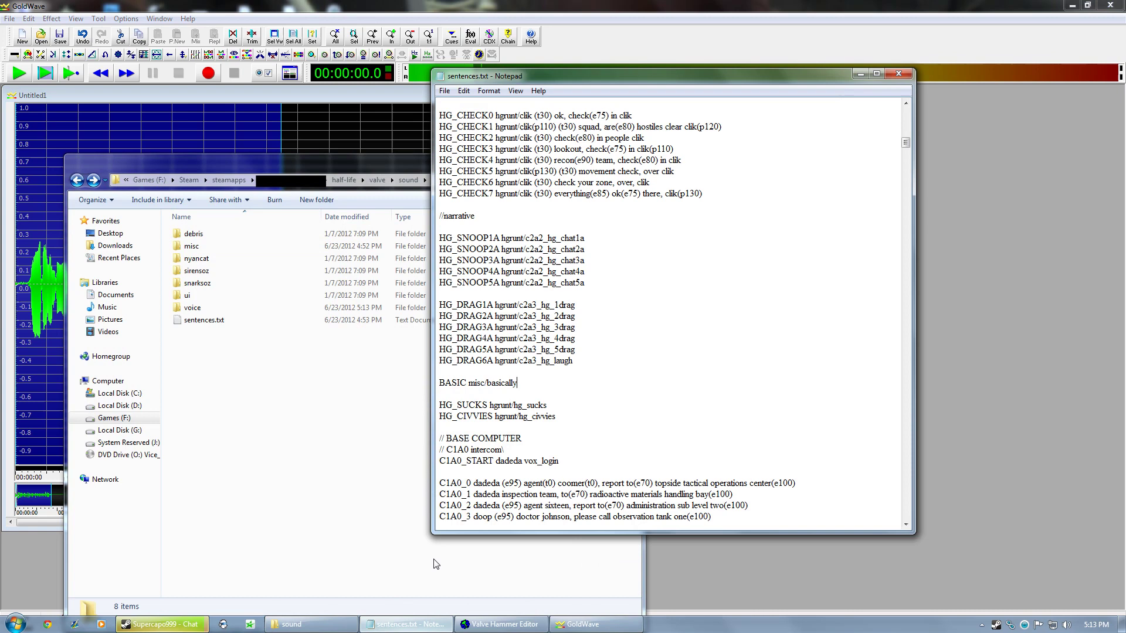
left_click(897, 73)
left_click(216, 321)
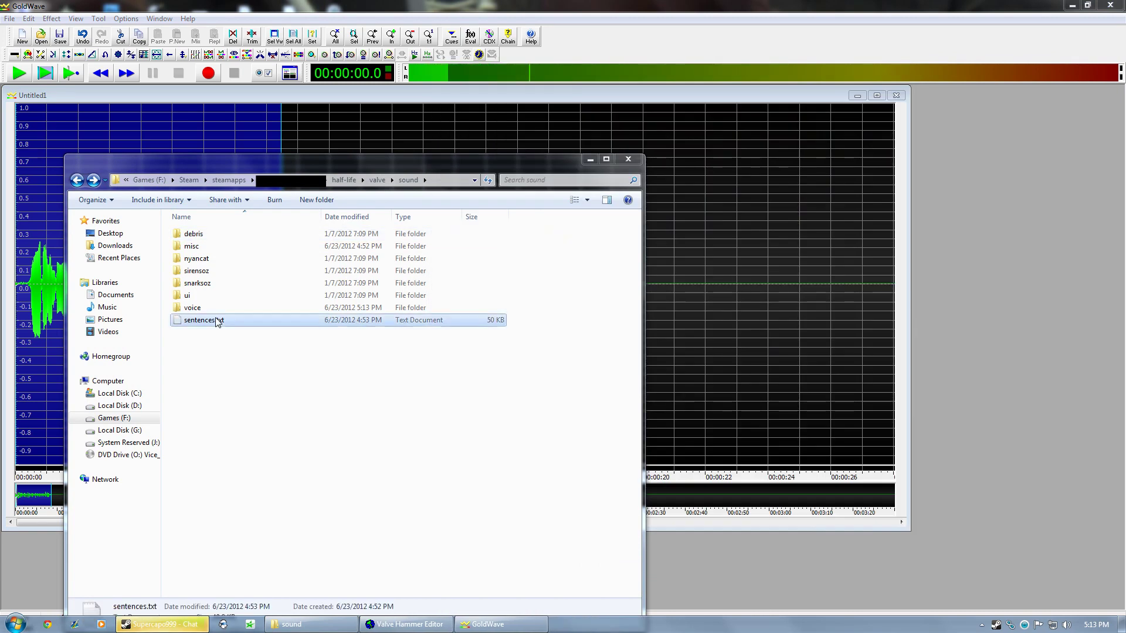
left_click(175, 624)
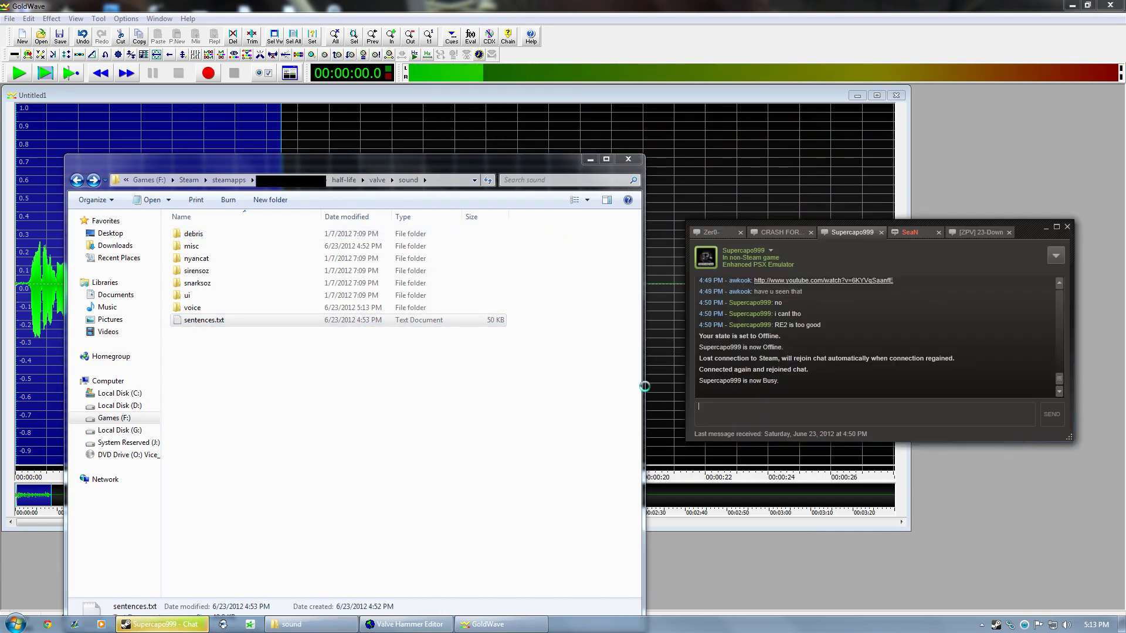
left_click_drag(1036, 227, 1042, 229)
left_click(1042, 228)
left_click(226, 513)
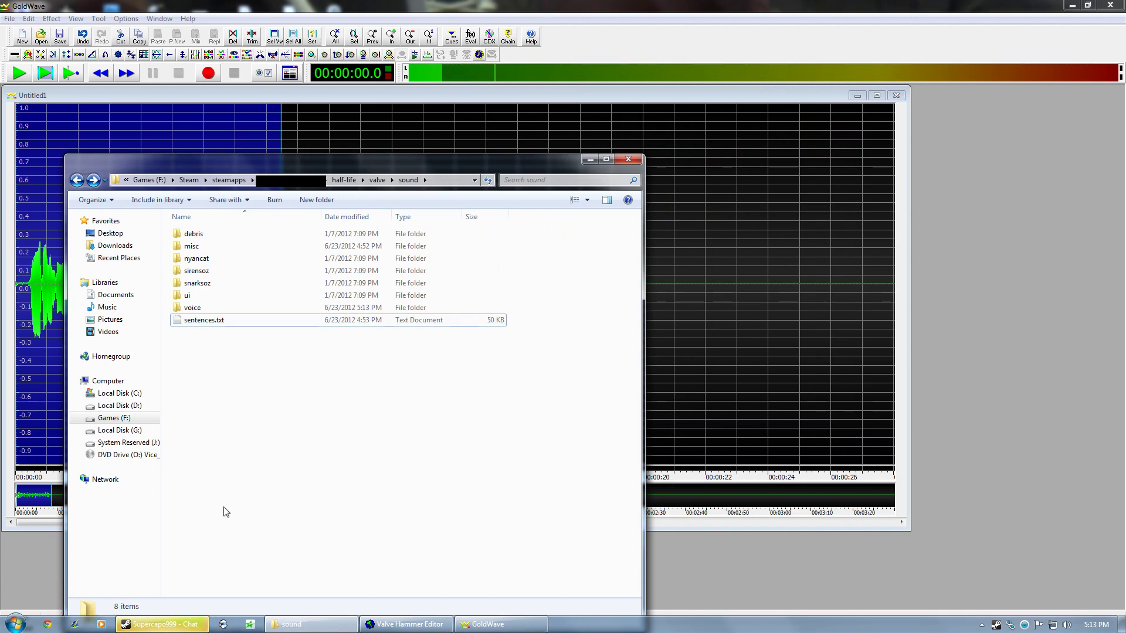
left_click(164, 628)
left_click(1048, 228)
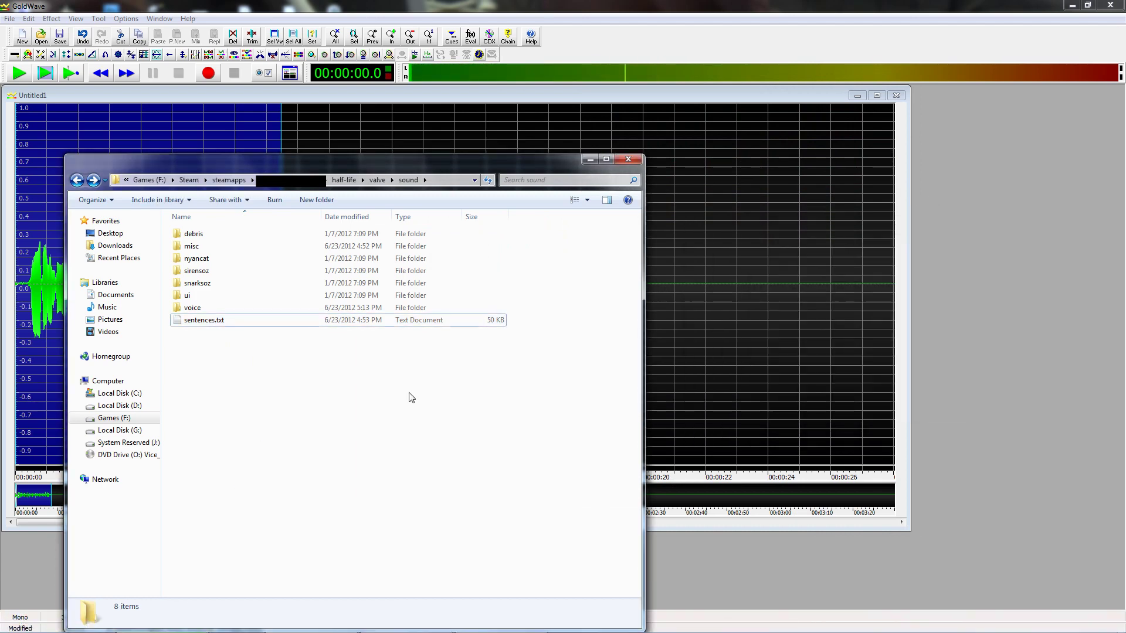
Open half-life.gcf from the steamapps folder in GCFScape and find sentences.txt in its valve/sound folder.
left_click_drag(252, 161, 287, 88)
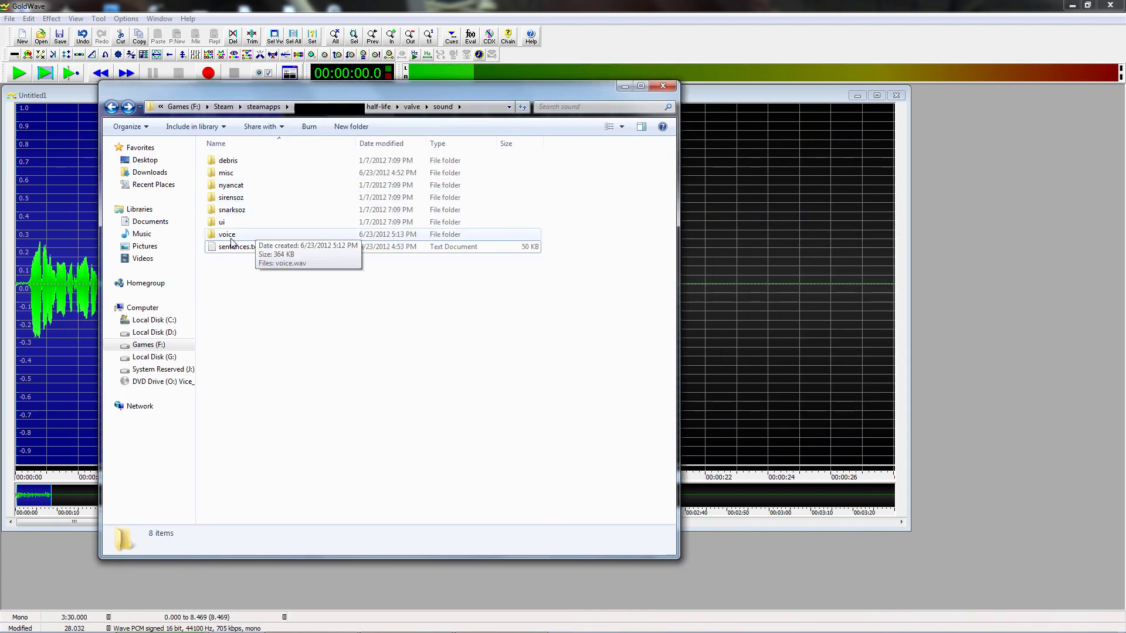
left_click(263, 106)
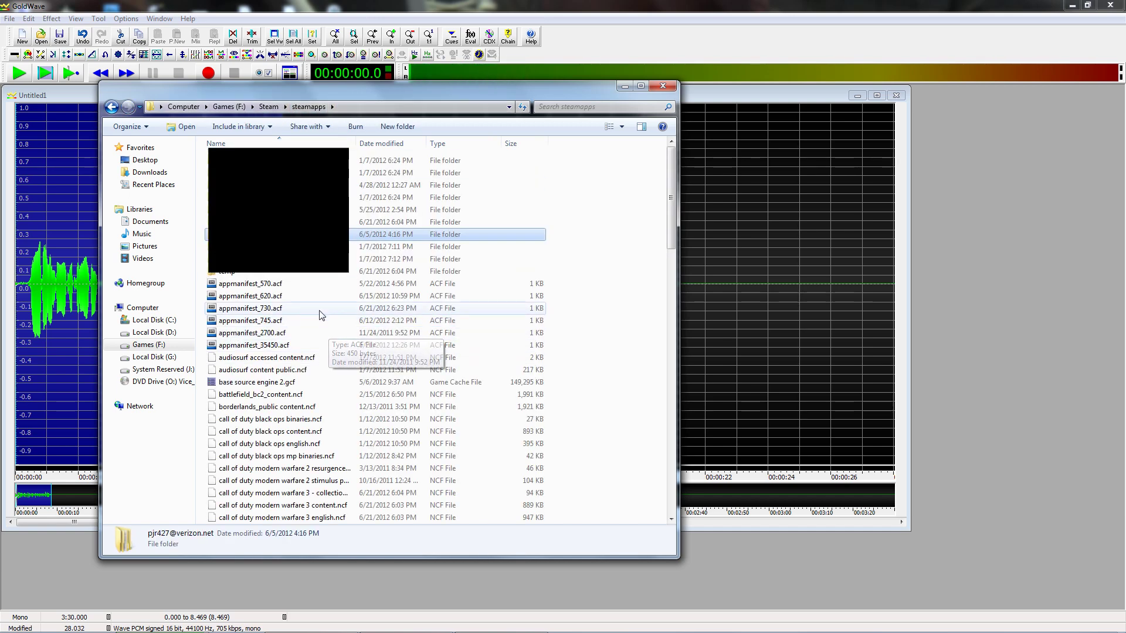
scroll(305, 344, "down", 15)
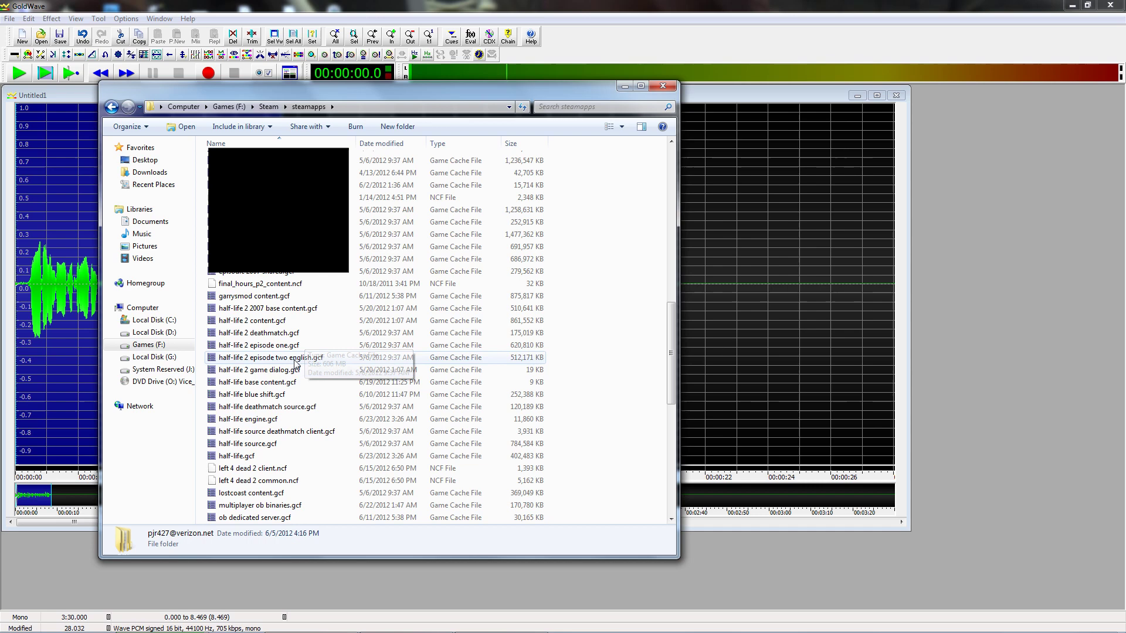
double_click(252, 456)
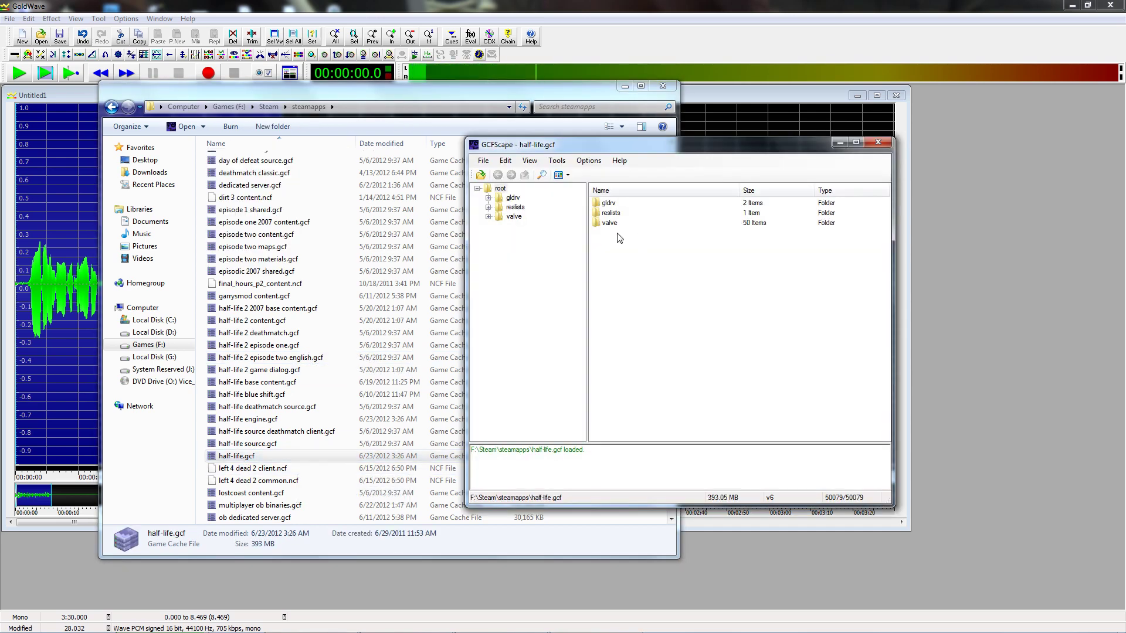
double_click(611, 227)
double_click(610, 323)
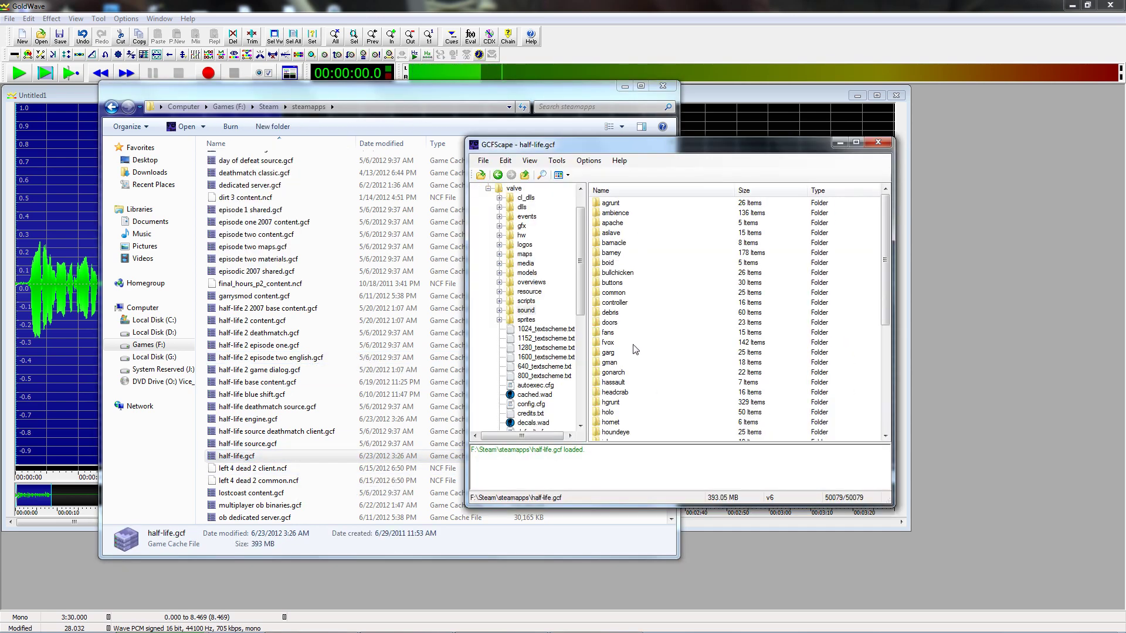
scroll(641, 373, "down", 5)
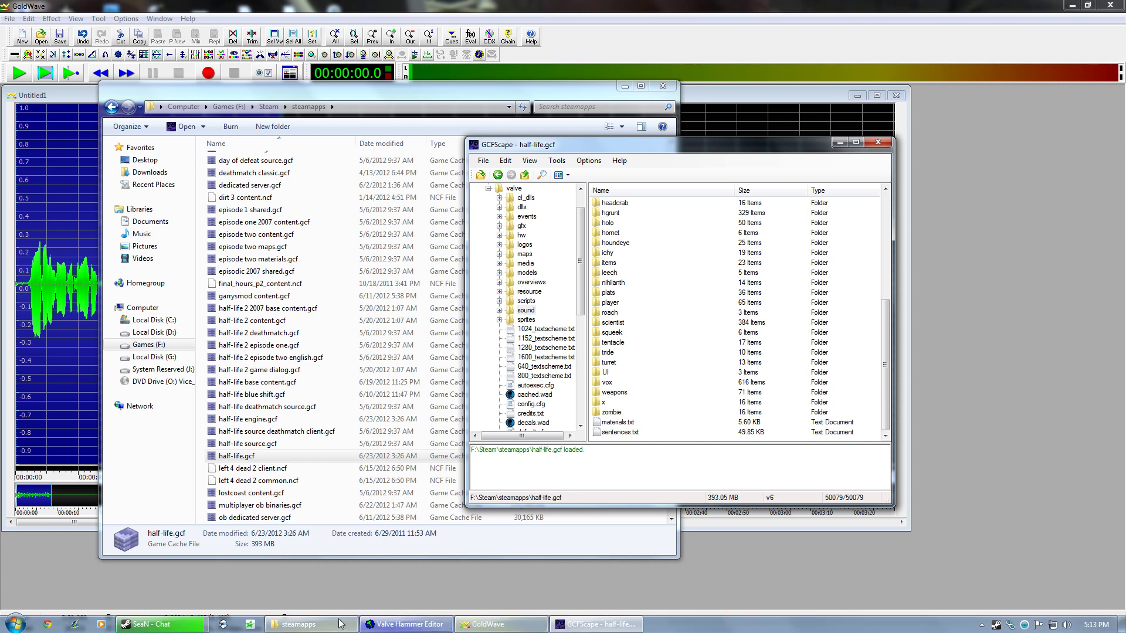
Return to Explorer and open half-life/valve/sound inside the account's steamapps folder.
left_click(333, 299)
scroll(332, 275, "up", 12)
double_click(266, 247)
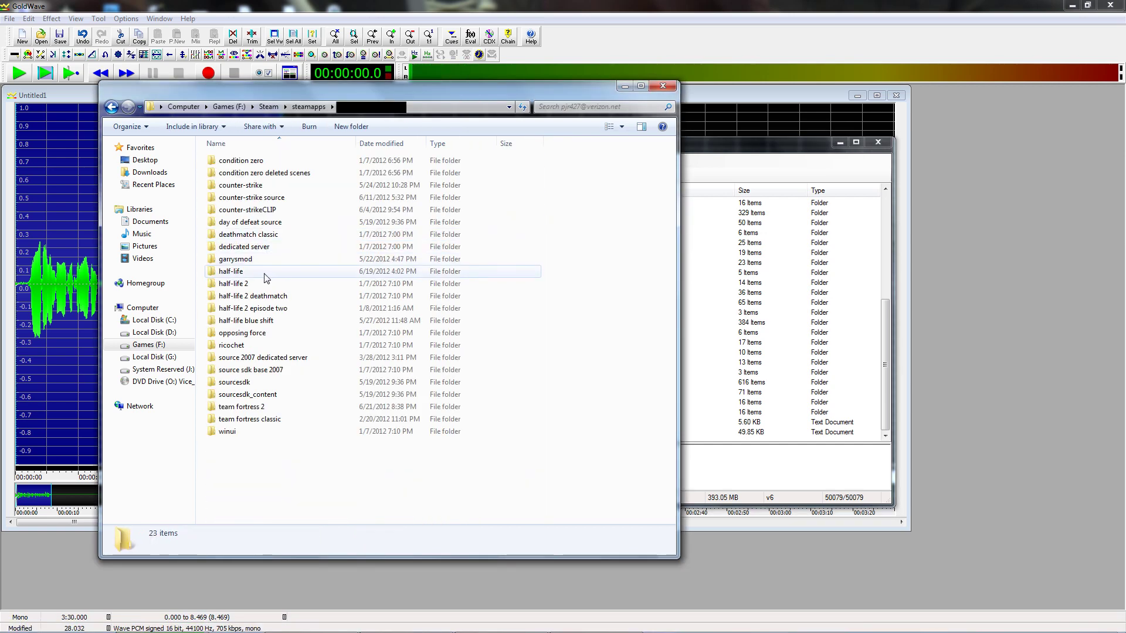
double_click(265, 272)
double_click(262, 441)
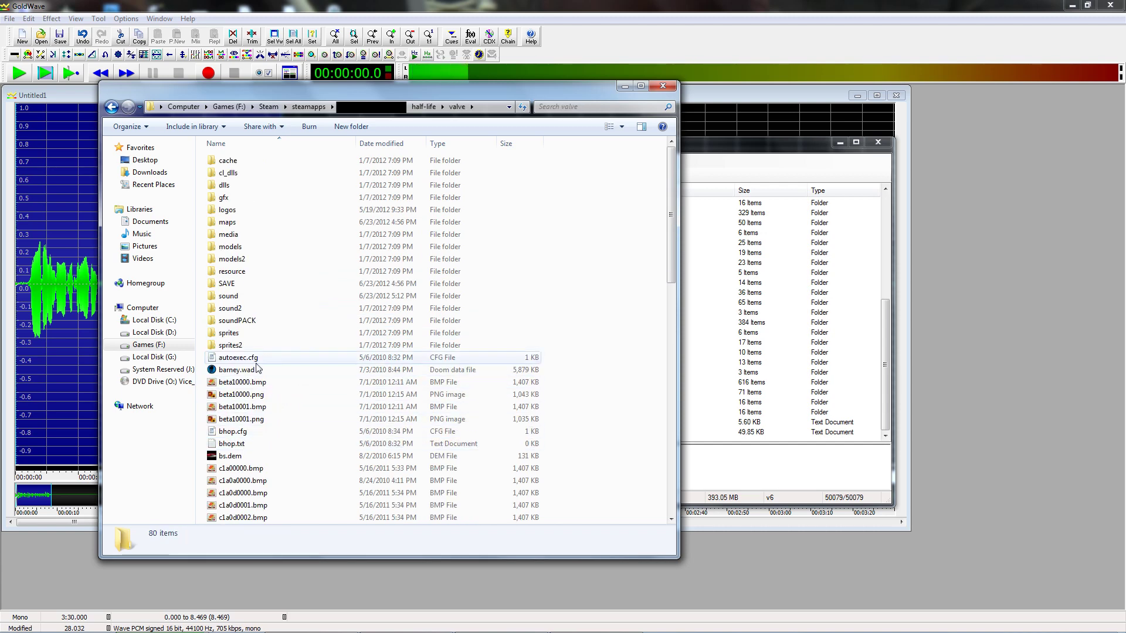
double_click(259, 297)
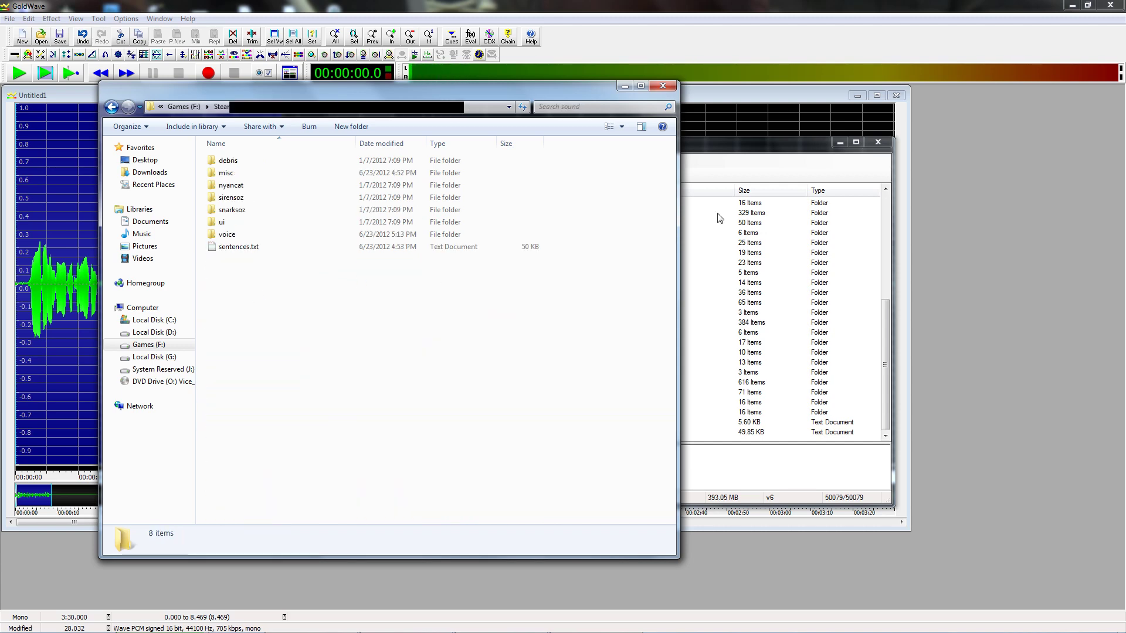
Select sentences.txt in the valve/sound folder of the GCF archive, and close GCFScape.
left_click_drag(729, 149, 856, 131)
left_click(758, 407)
left_click(278, 384)
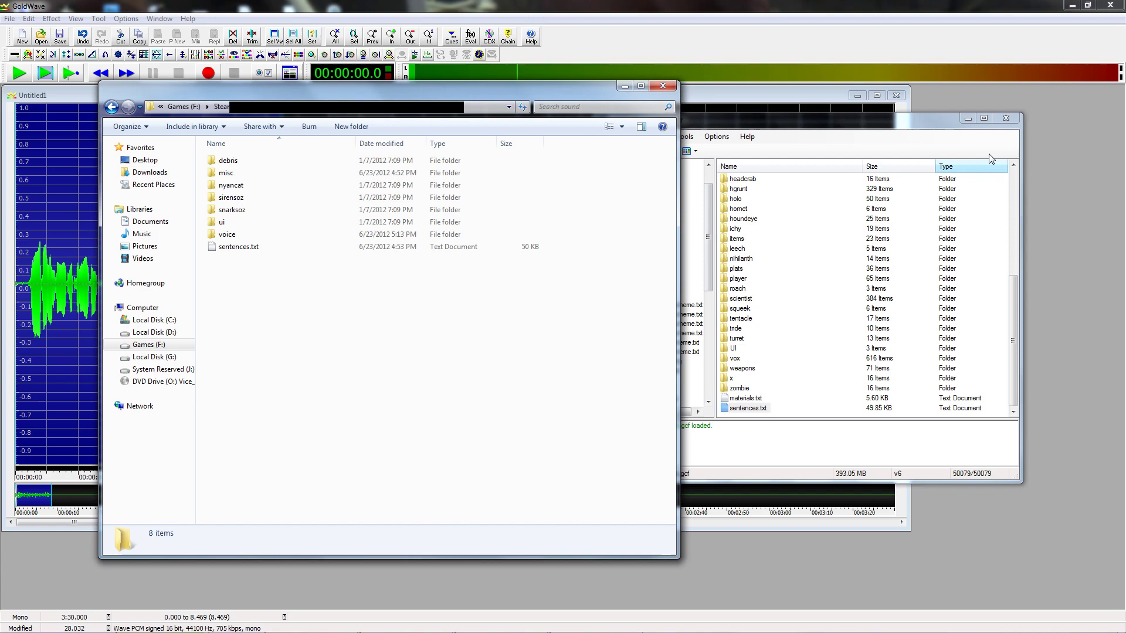
left_click(1005, 119)
Open sentences.txt from the sound folder in Notepad and look through the human grunt sentences.
left_click(231, 249)
double_click(233, 254)
scroll(794, 269, "down", 13)
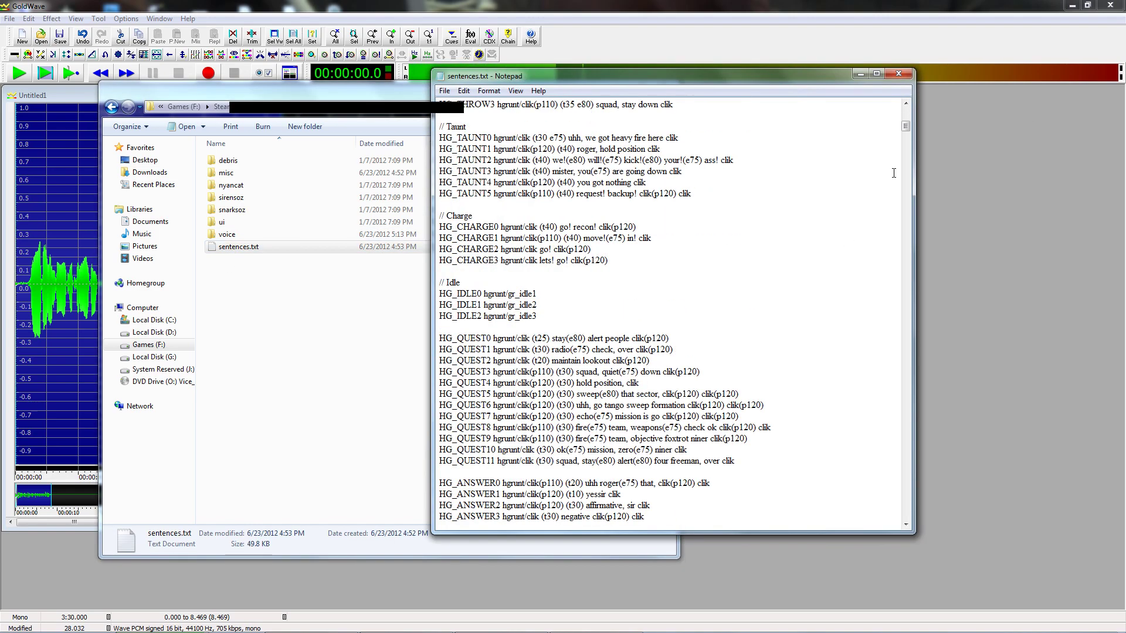
left_click_drag(906, 127, 905, 105)
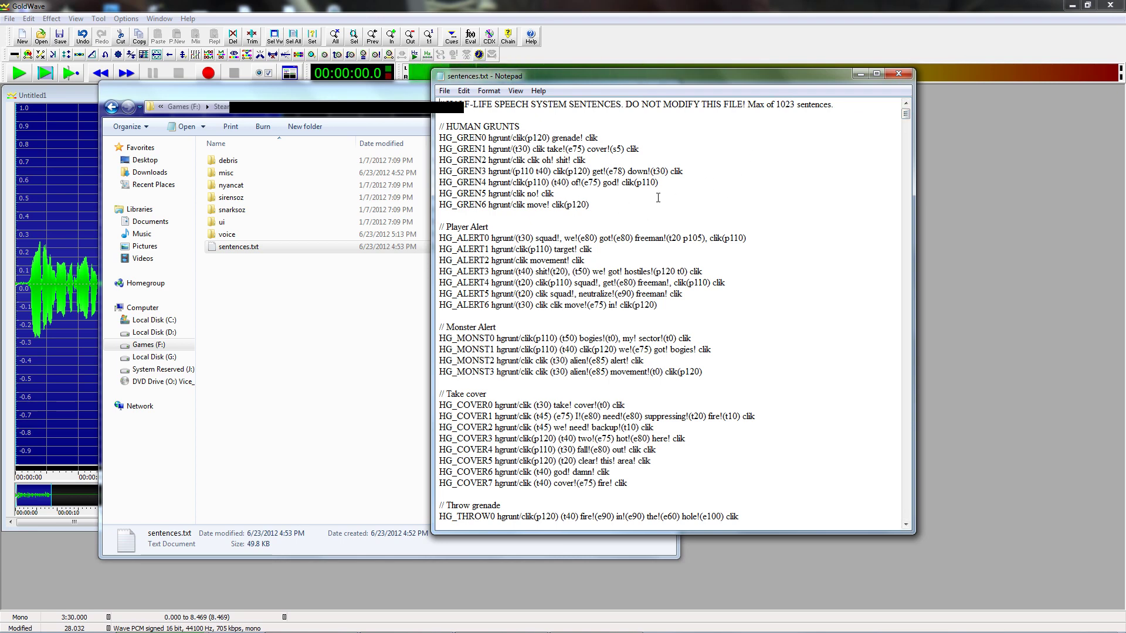
scroll(665, 251, "down", 10)
scroll(604, 258, "down", 8)
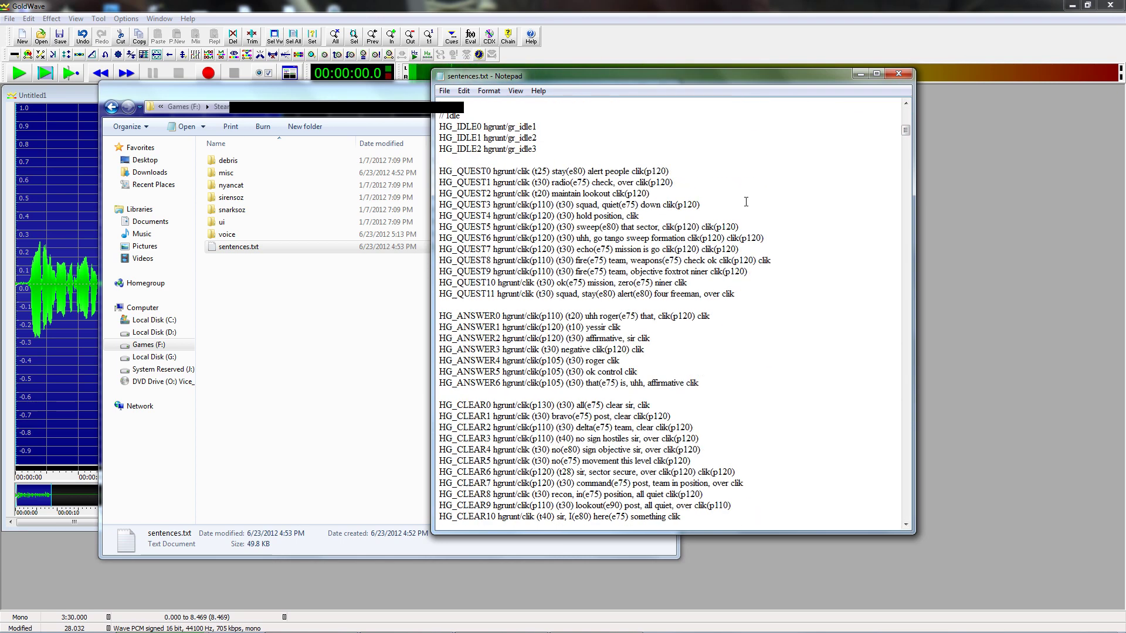
Add the line VHETUTOR voice/vhetutor under the // countdown comment, with a blank line before CTR0.
left_click_drag(906, 135, 906, 201)
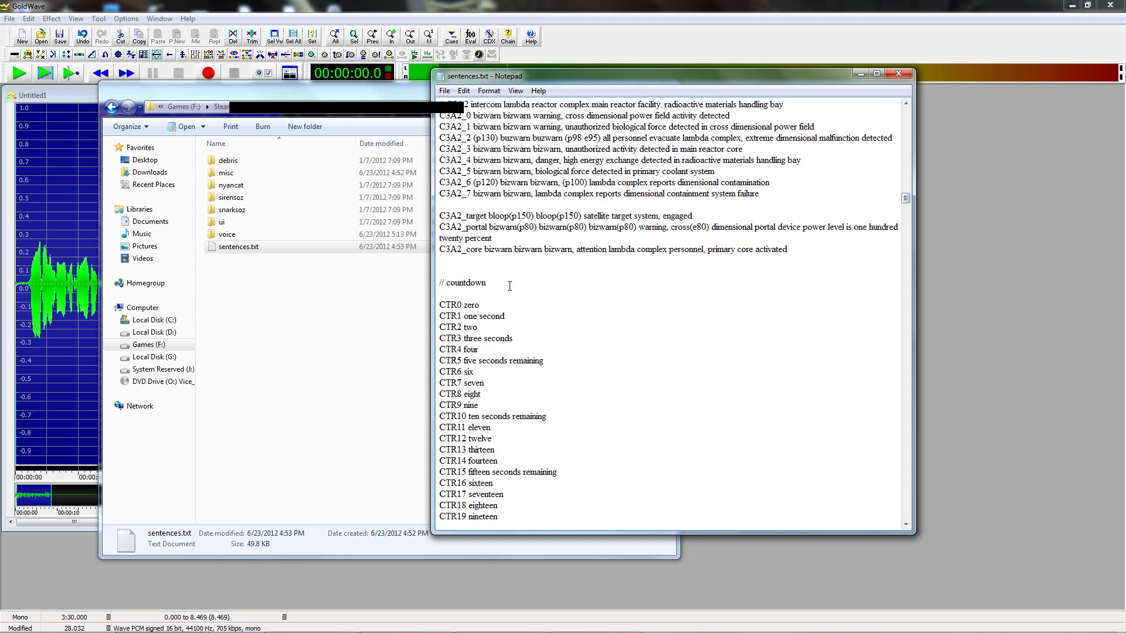
key("Return")
key("Return")
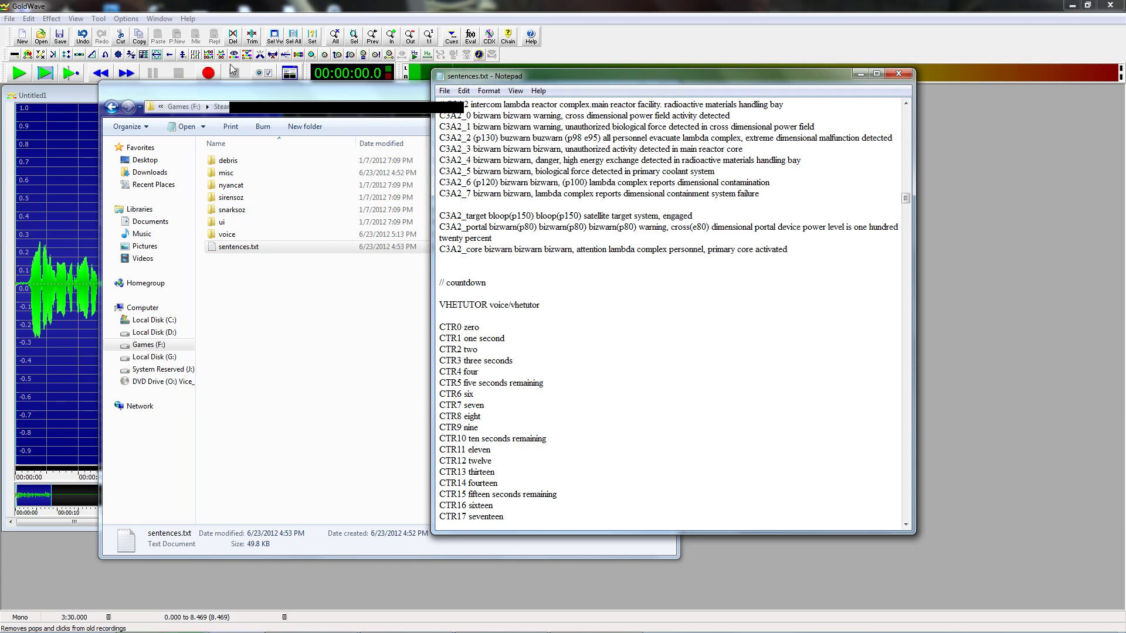
Check the clip's file name in the voice folder in Explorer, and go back to the sound folder.
left_click(246, 245)
double_click(241, 235)
key("BackSpace")
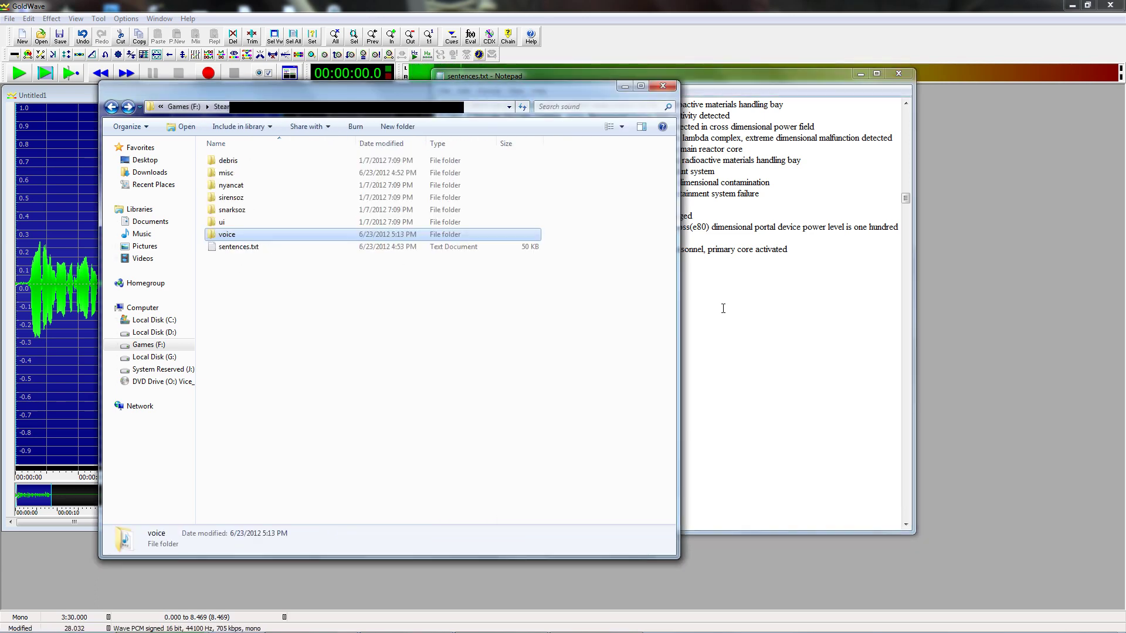
Change the path in the VHETUTOR line to voice/voice and save sentences.txt.
left_click(573, 301)
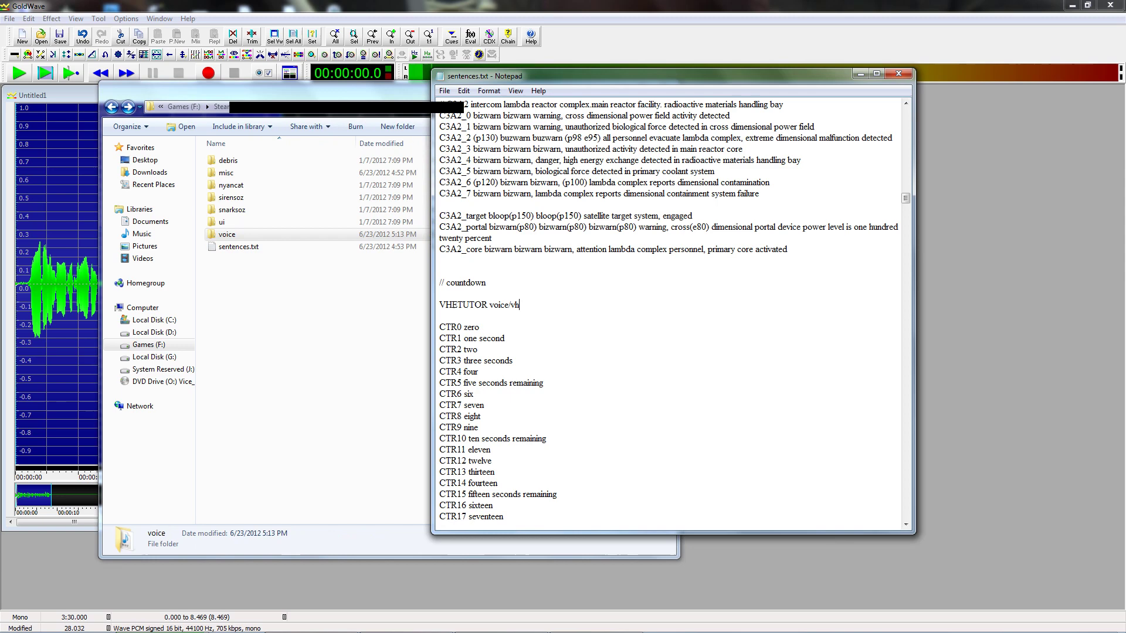
left_click(445, 91)
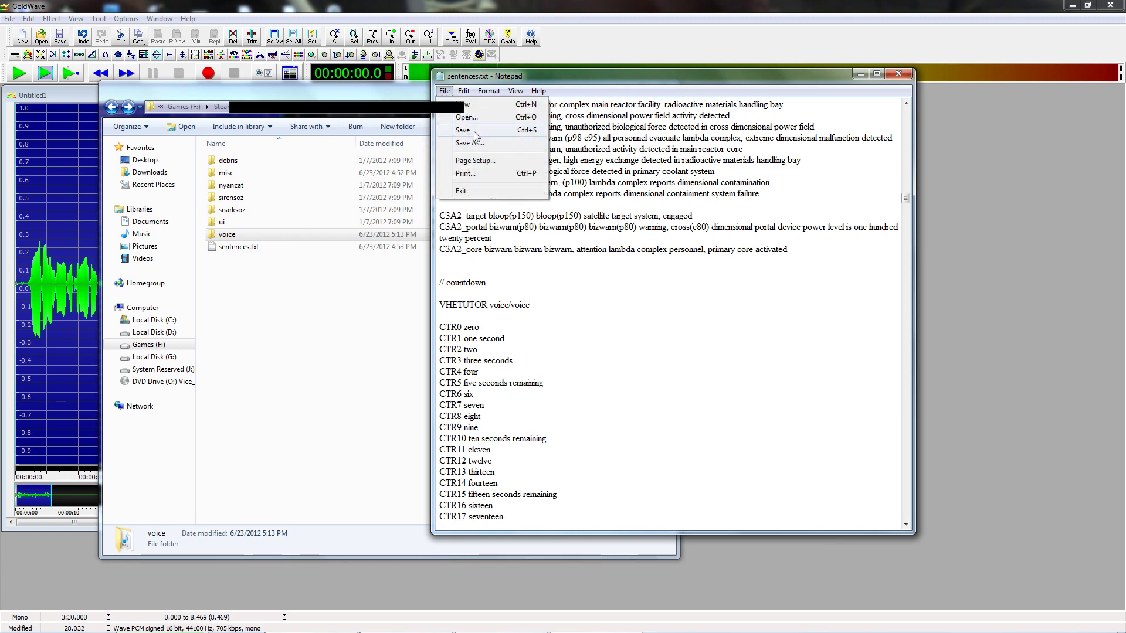
left_click(472, 132)
left_click(441, 294)
Switch to Valve Hammer Editor and open the recent map SSSStutorial.rmf with the Half-Life configuration.
left_click(408, 624)
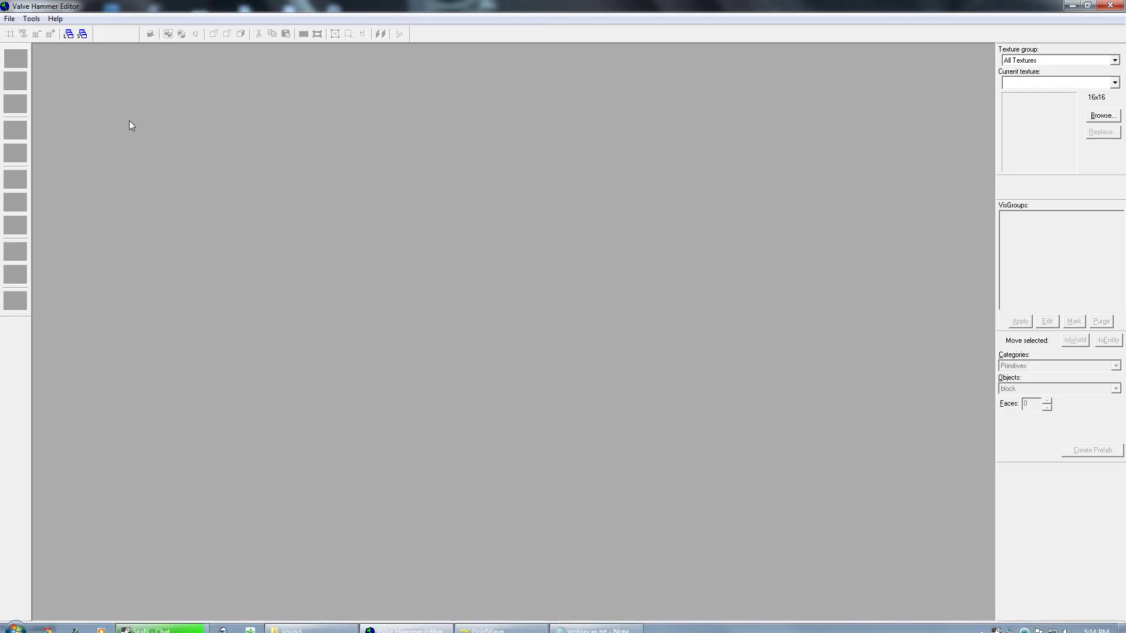
left_click(9, 19)
left_click(68, 69)
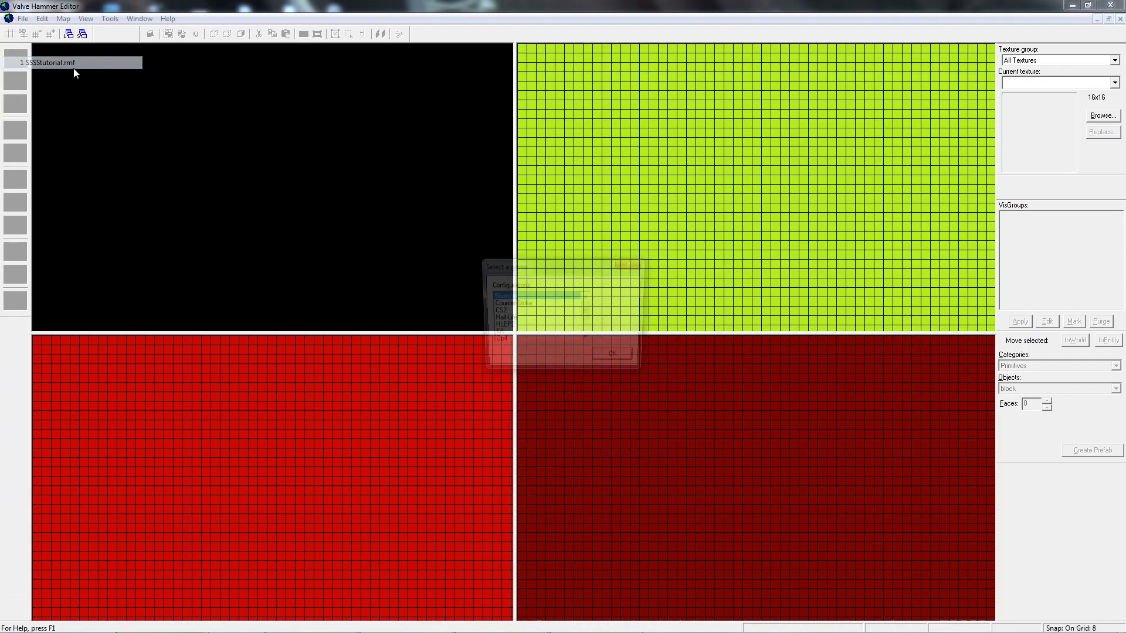
double_click(516, 319)
Select the barneytalk scripted_sentence entity beside the Scripted Sequence block and open its object properties.
key("z")
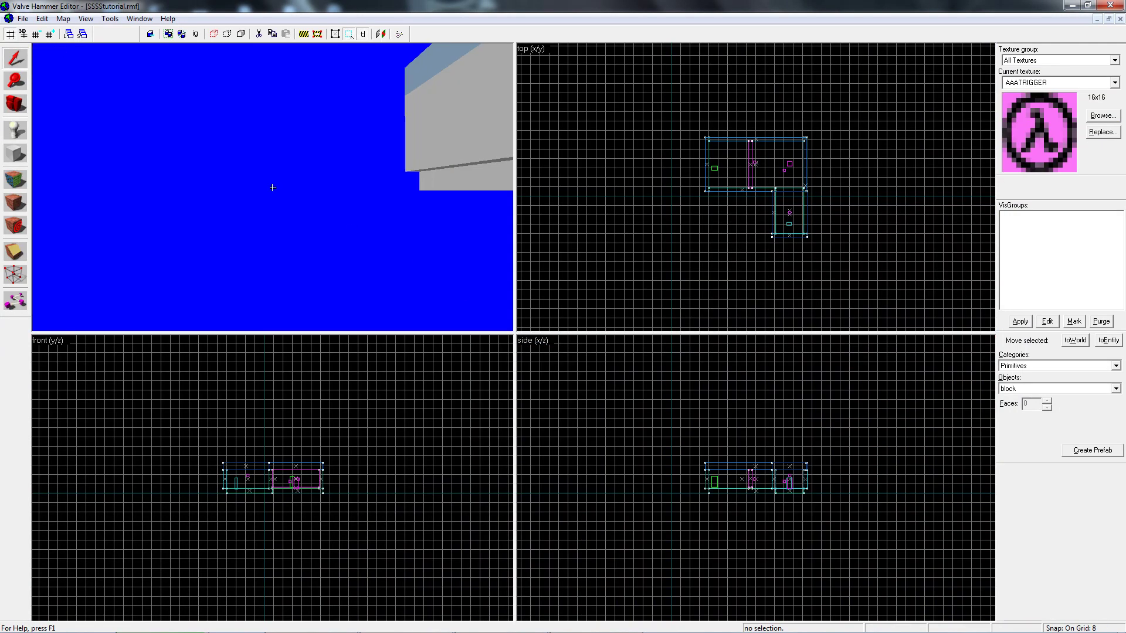
key("w")
key("w")
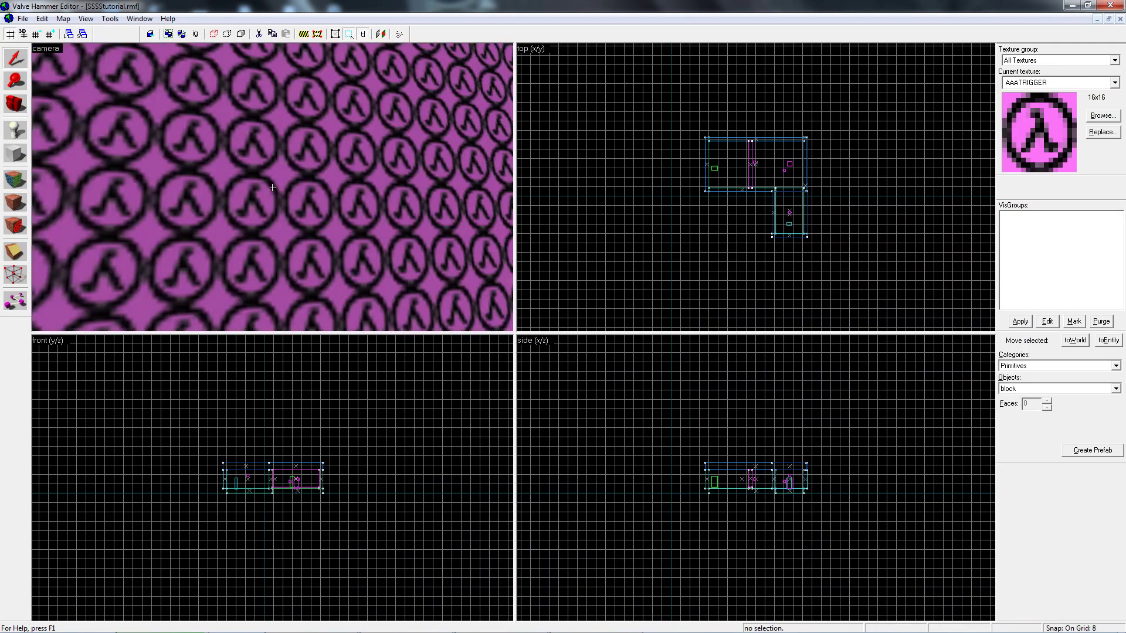
key("w")
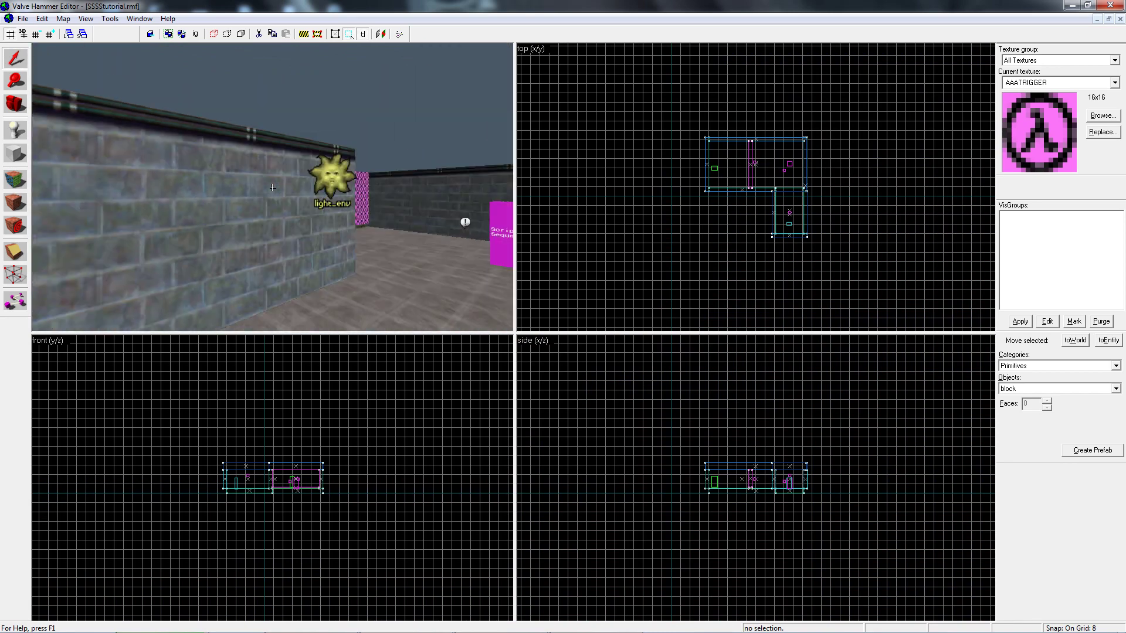
key("w")
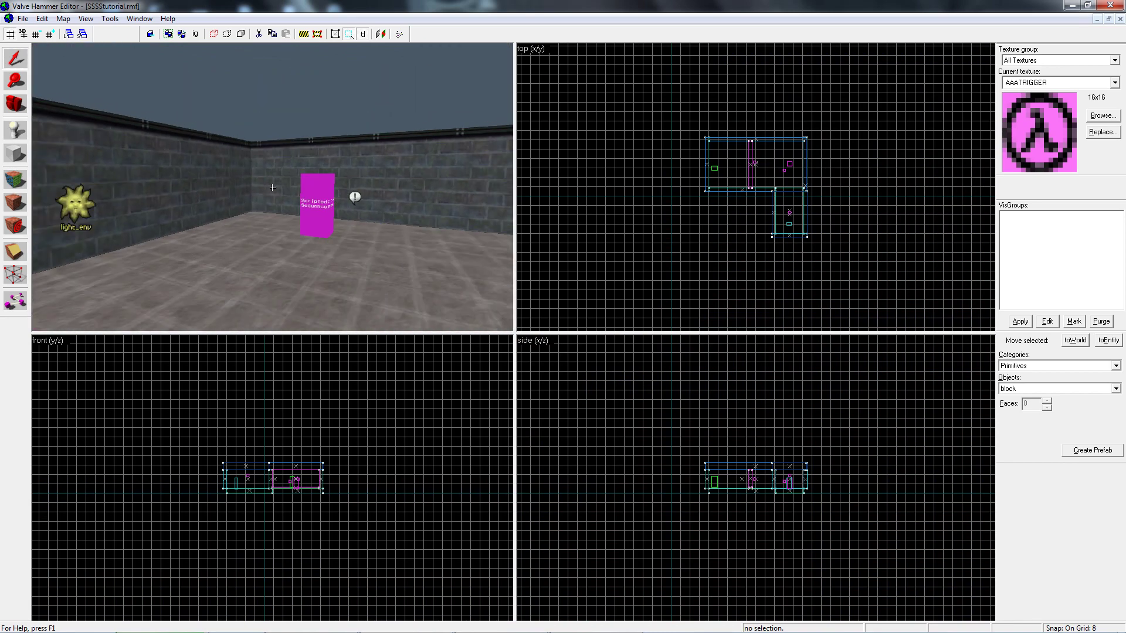
left_click(278, 171)
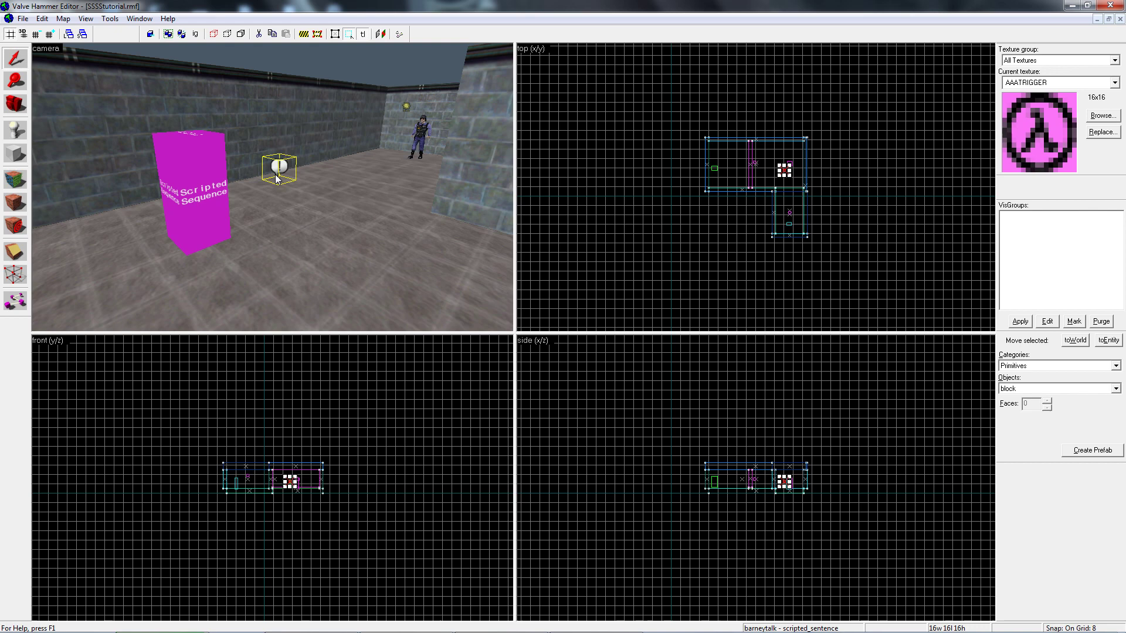
key("alt+Return")
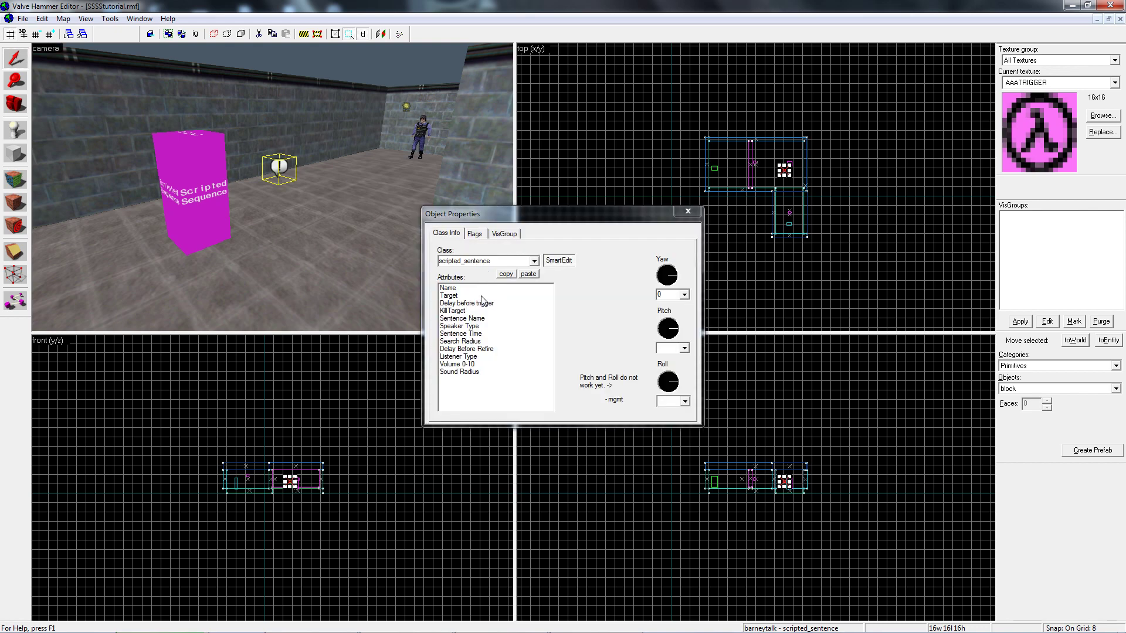
Set the entity's Sentence Name to !VOICE, review its flags, and close the object properties.
left_click(463, 288)
left_click(495, 318)
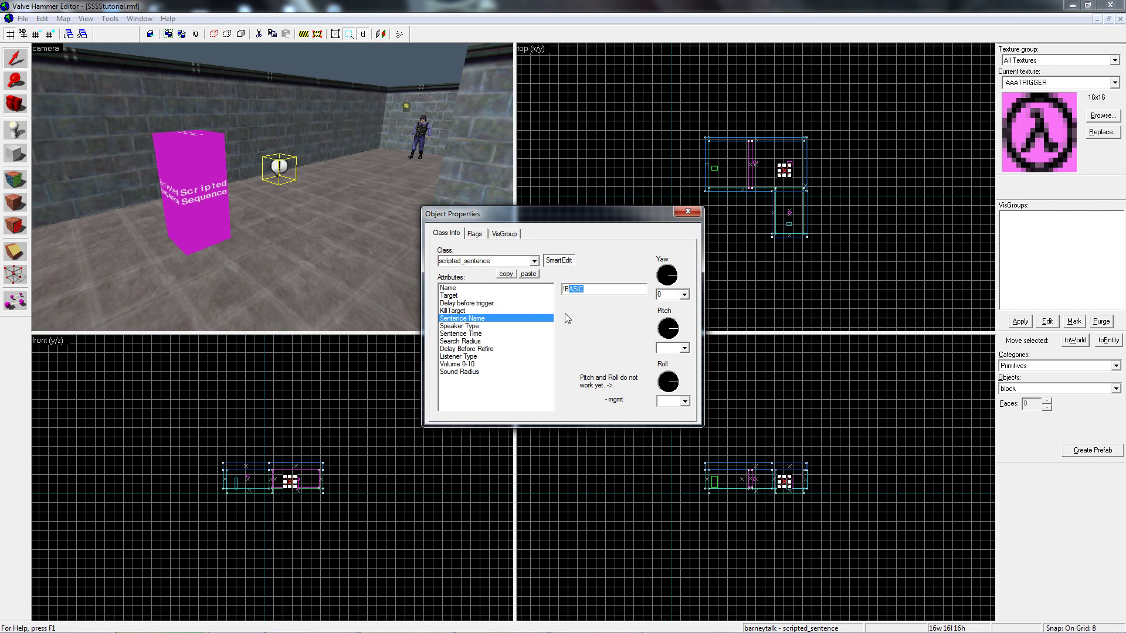
type("VOC")
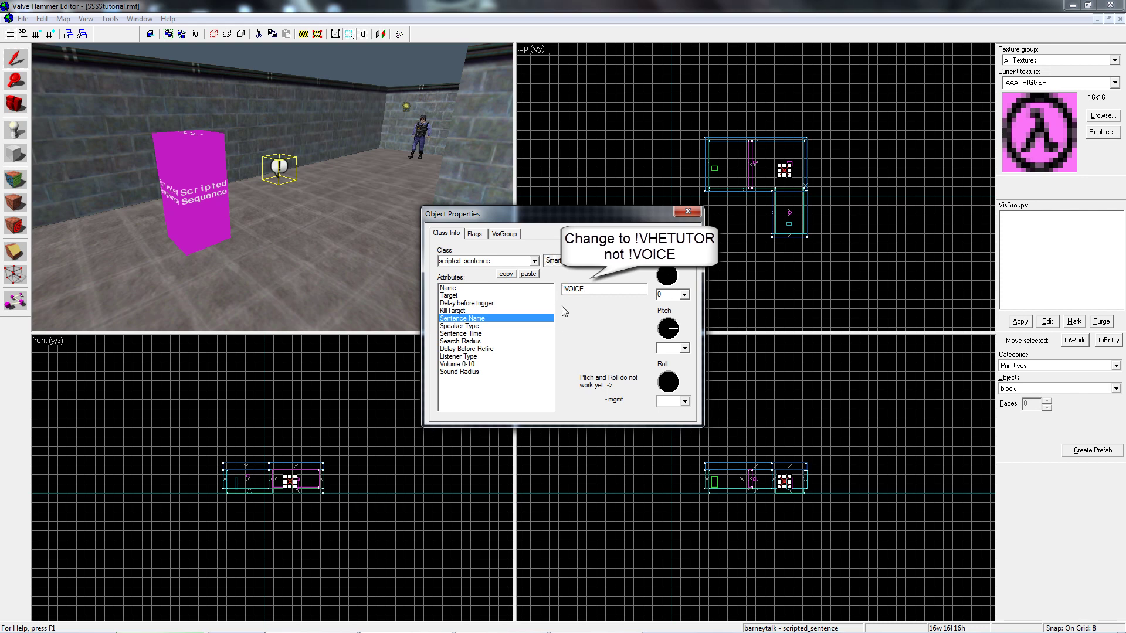
left_click(475, 234)
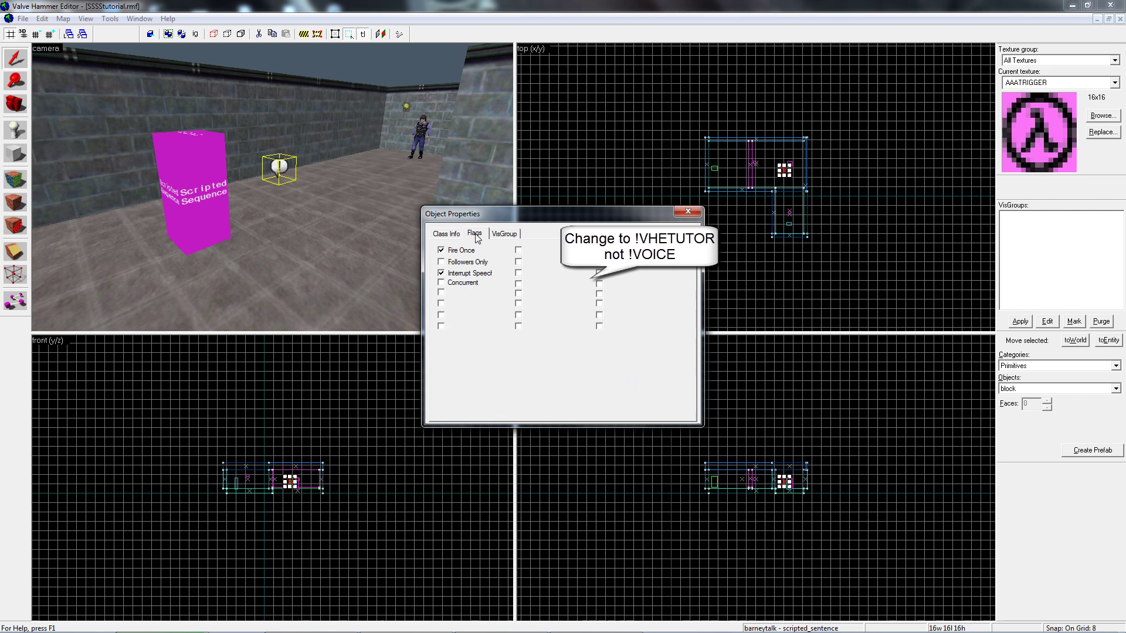
left_click(448, 234)
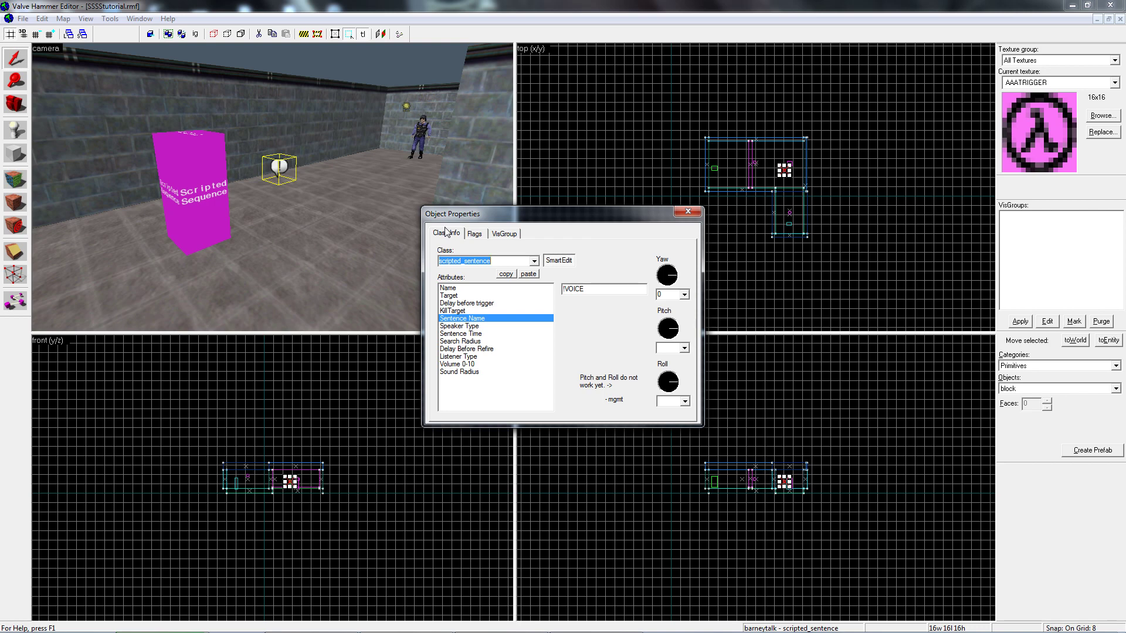
left_click(688, 211)
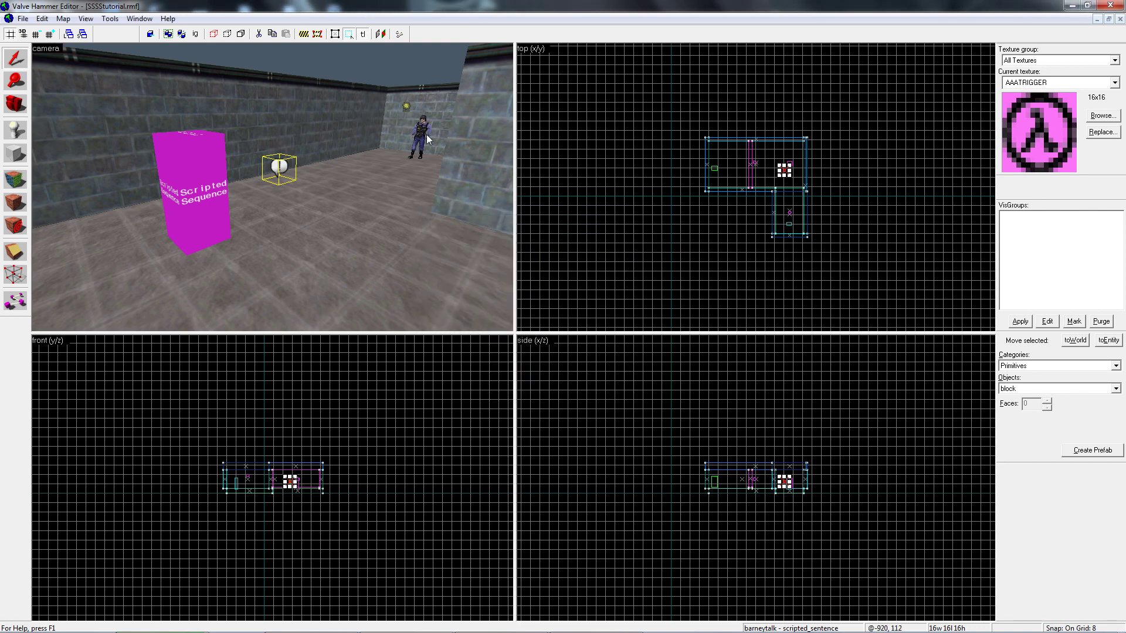
Compile and run the map, and close the compile process window.
key("F9")
left_click(557, 405)
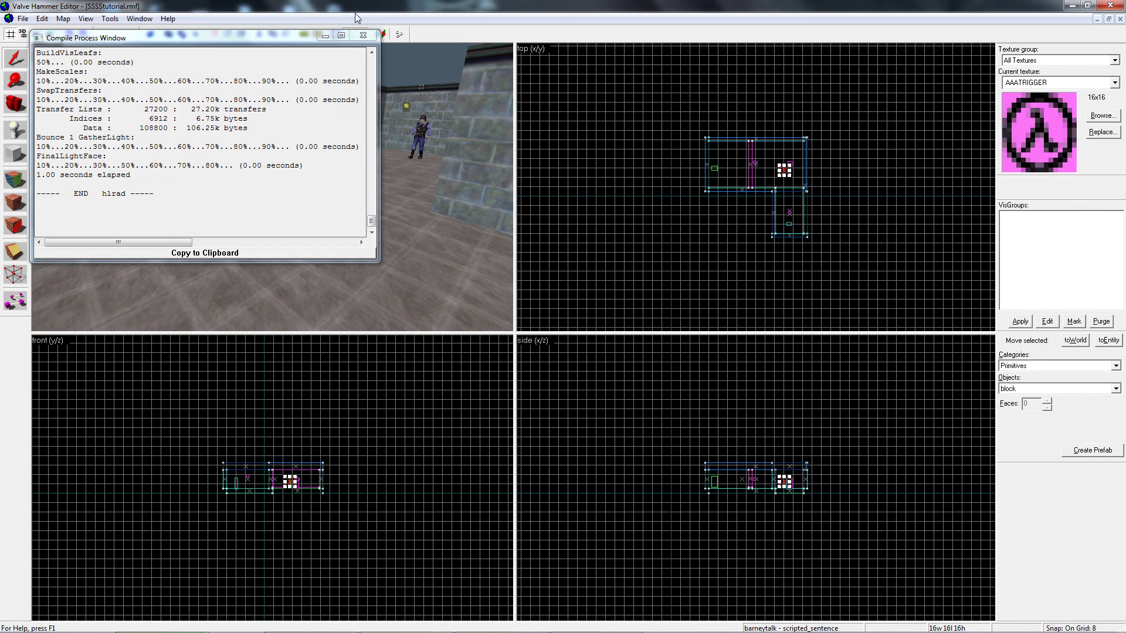
left_click(363, 36)
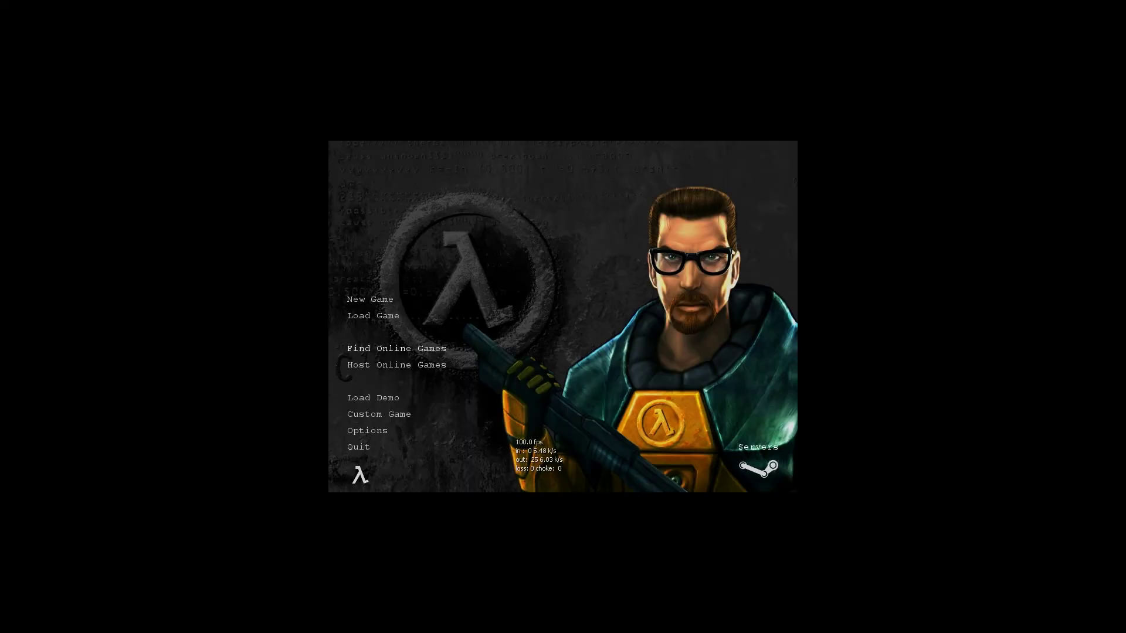
Load the compiled map through the Half-Life console and walk up to the security guard.
key("grave")
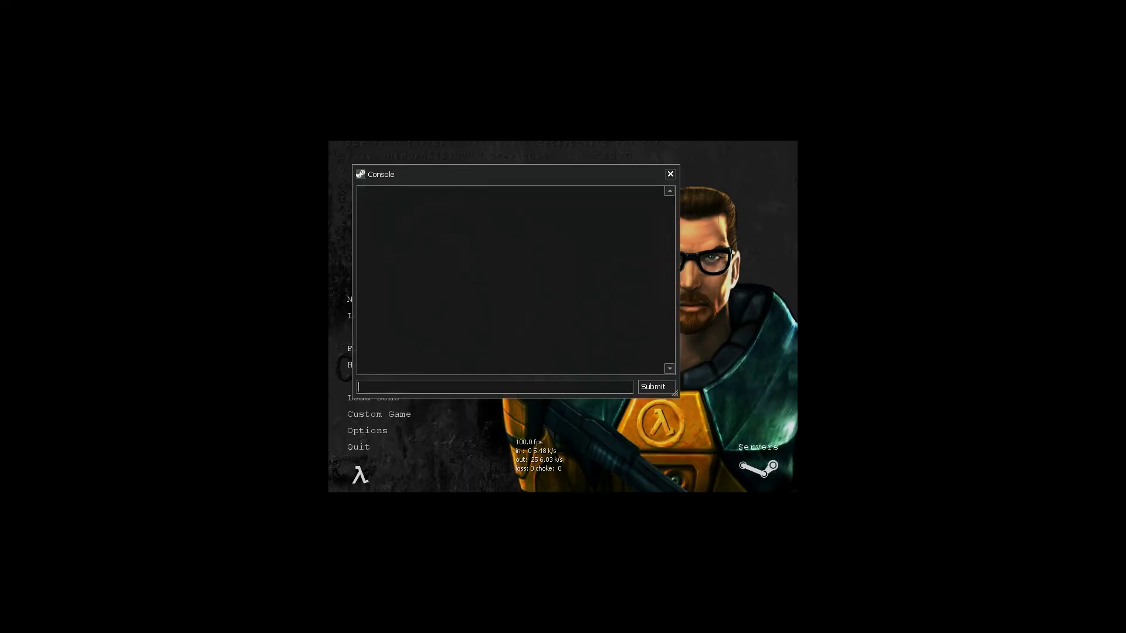
type("map")
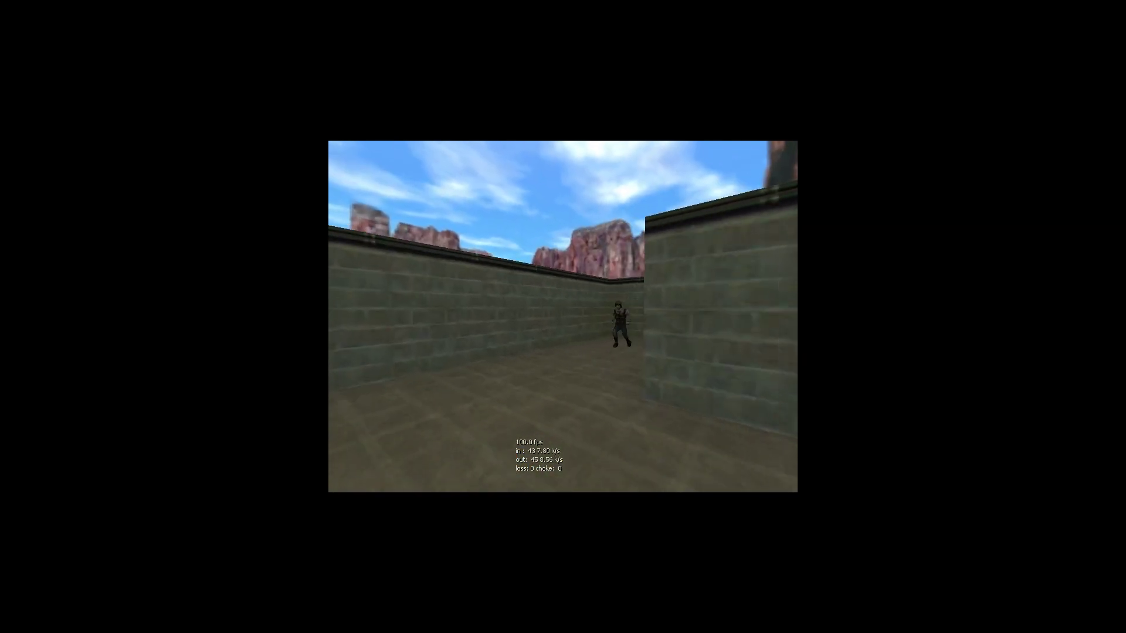
key("w")
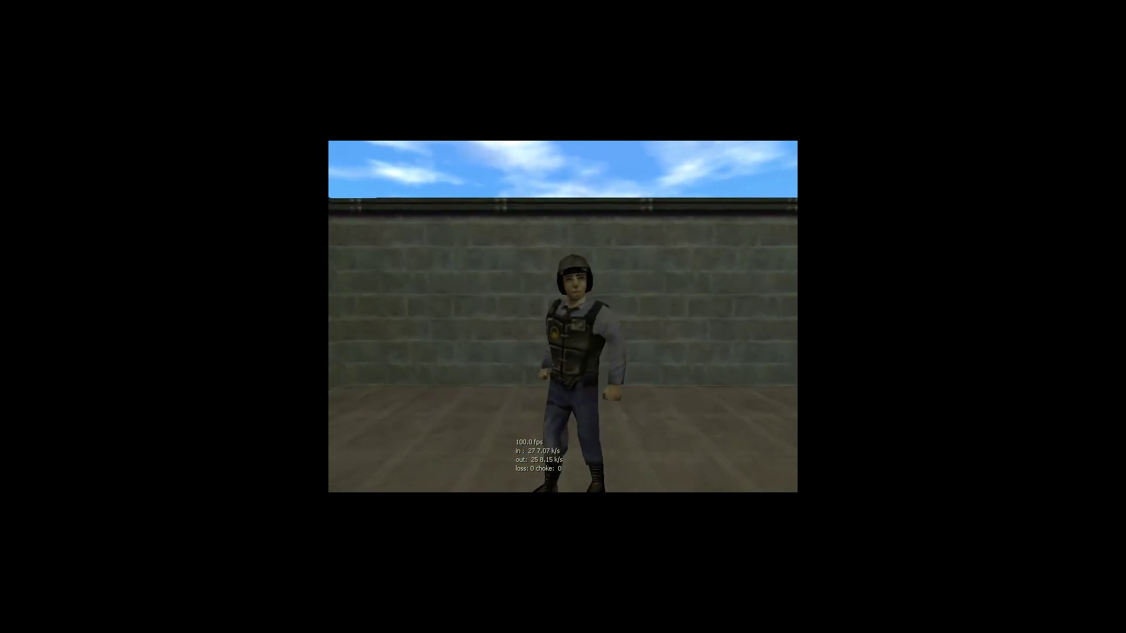